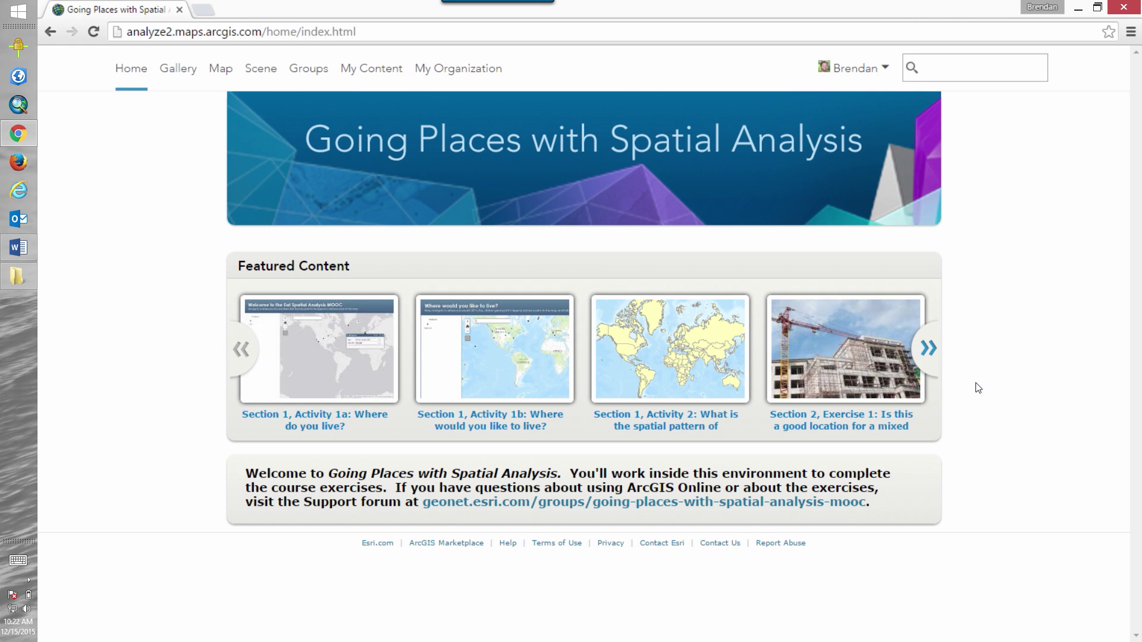
Go to the organization's Credits settings and tick Enable credit budgeting tools.
left_click(465, 84)
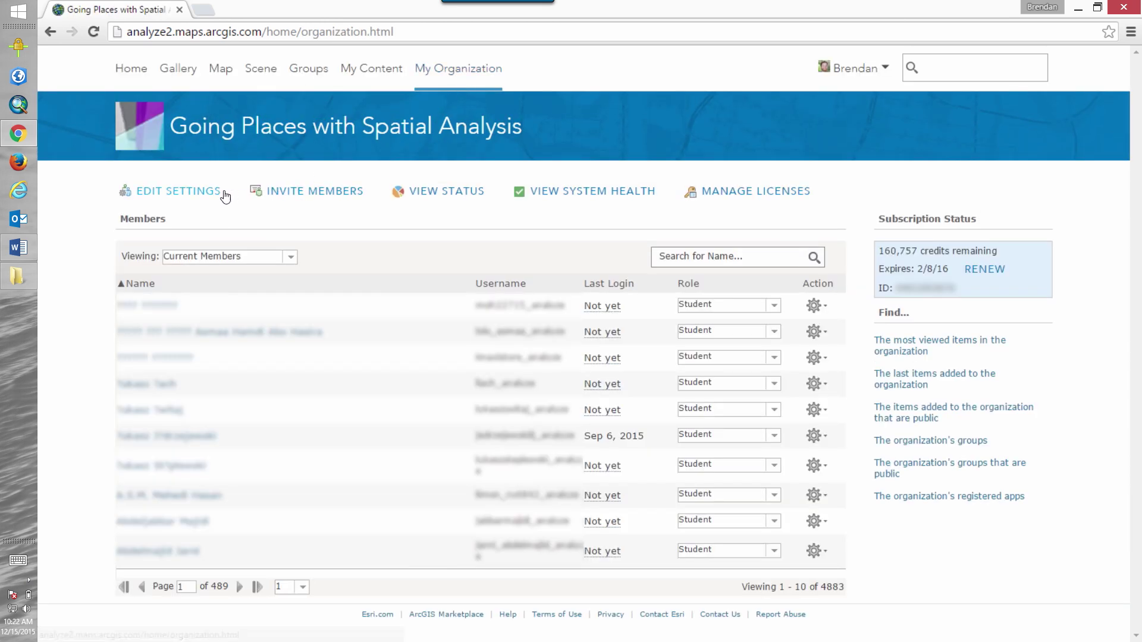
left_click(193, 193)
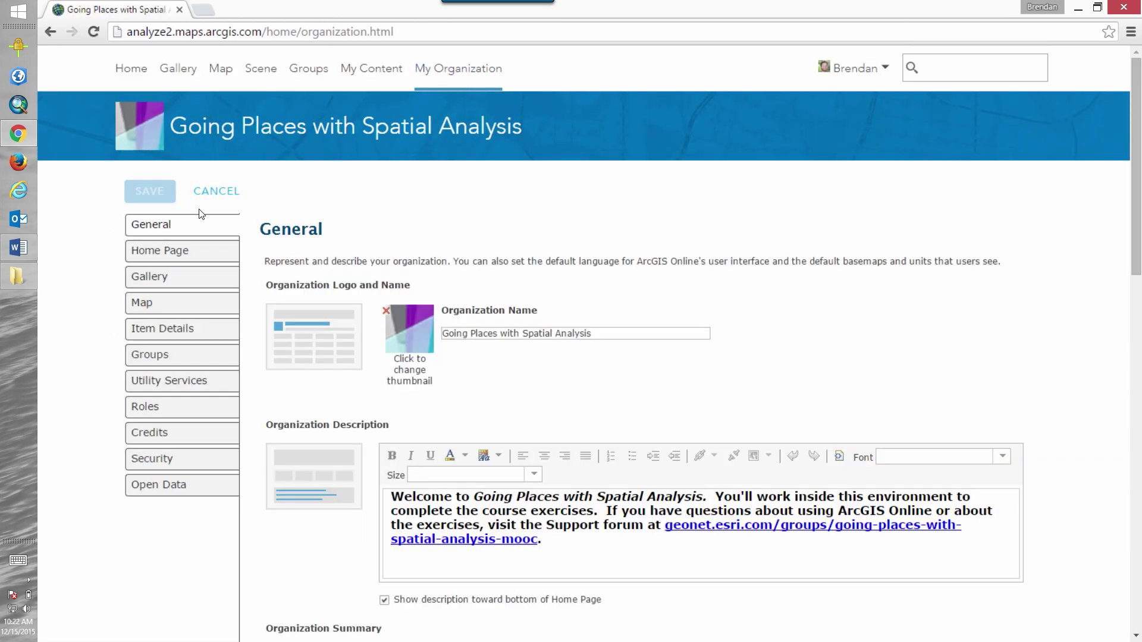
left_click(176, 437)
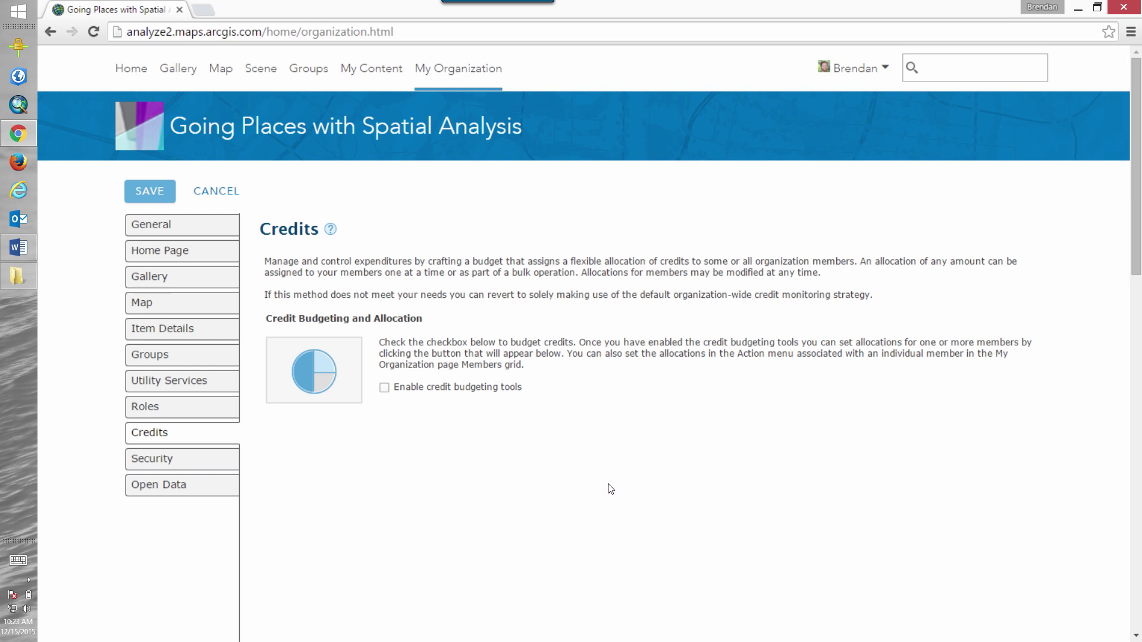
left_click(384, 388)
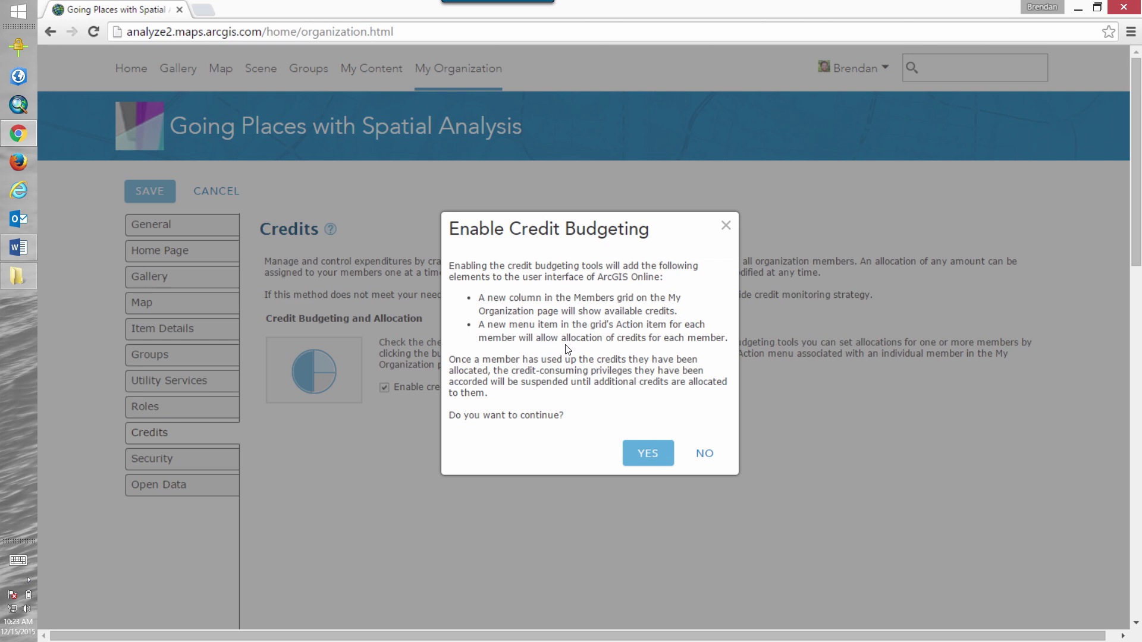
Confirm enabling credit budgeting with YES and start Manage Budget.
left_click(659, 462)
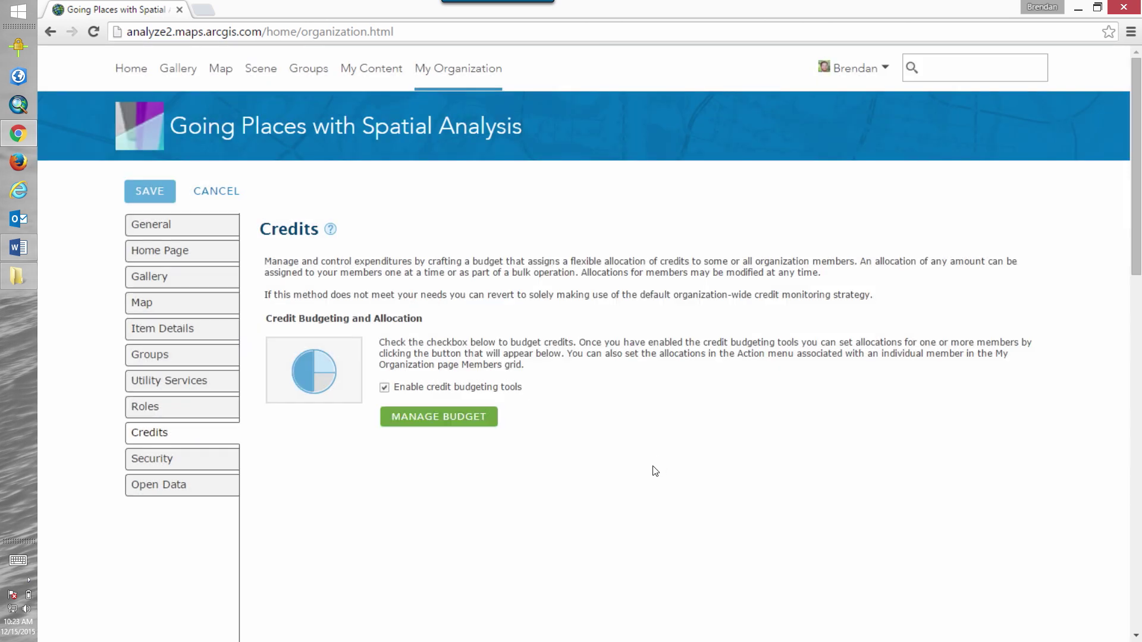
left_click(439, 417)
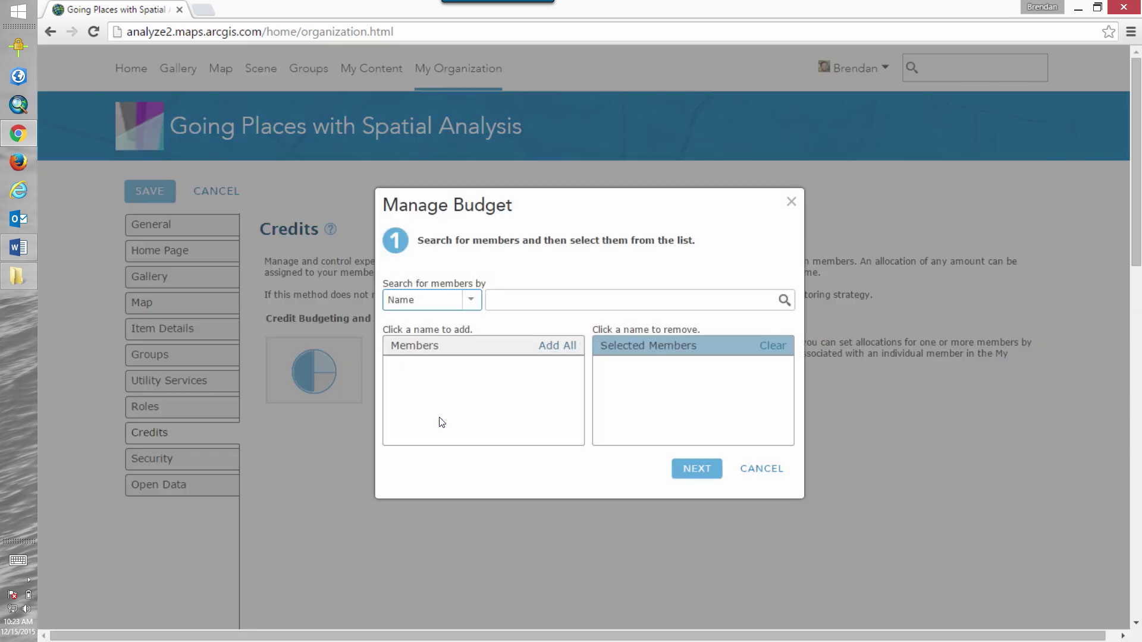
Search members by the Student role and add all Student members to the budget selection.
left_click(471, 301)
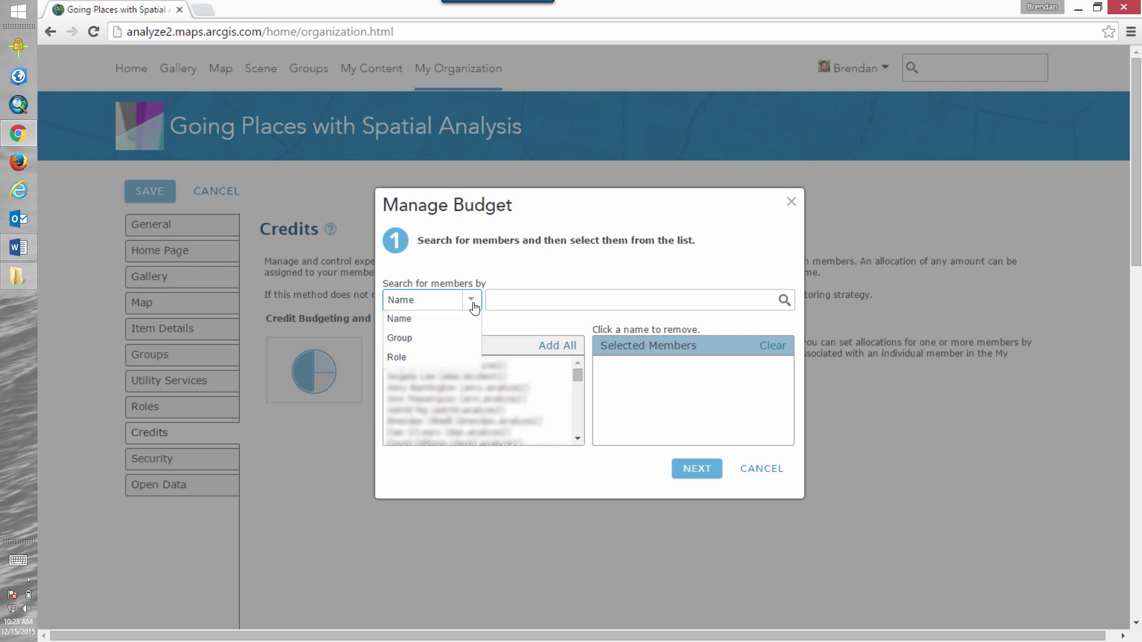
left_click(444, 358)
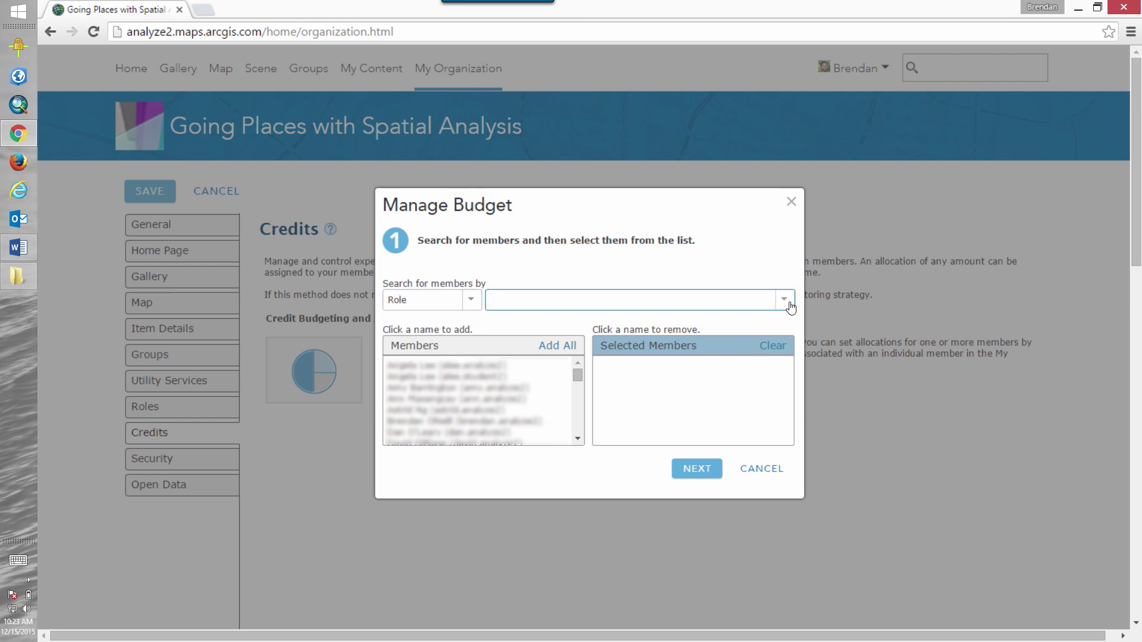
left_click(788, 307)
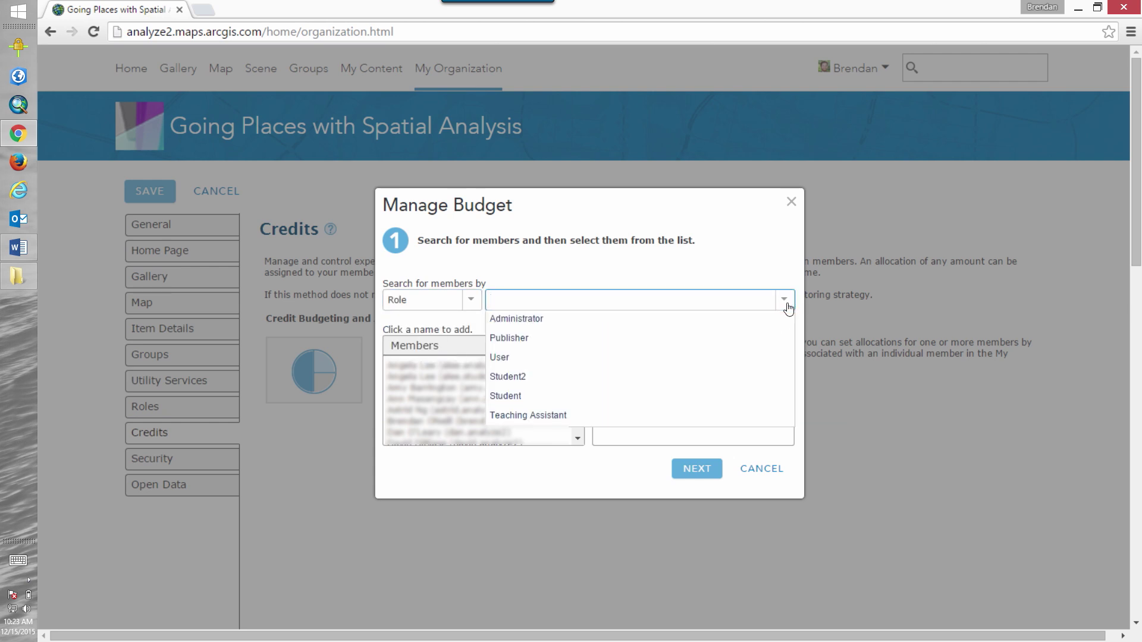
left_click(657, 396)
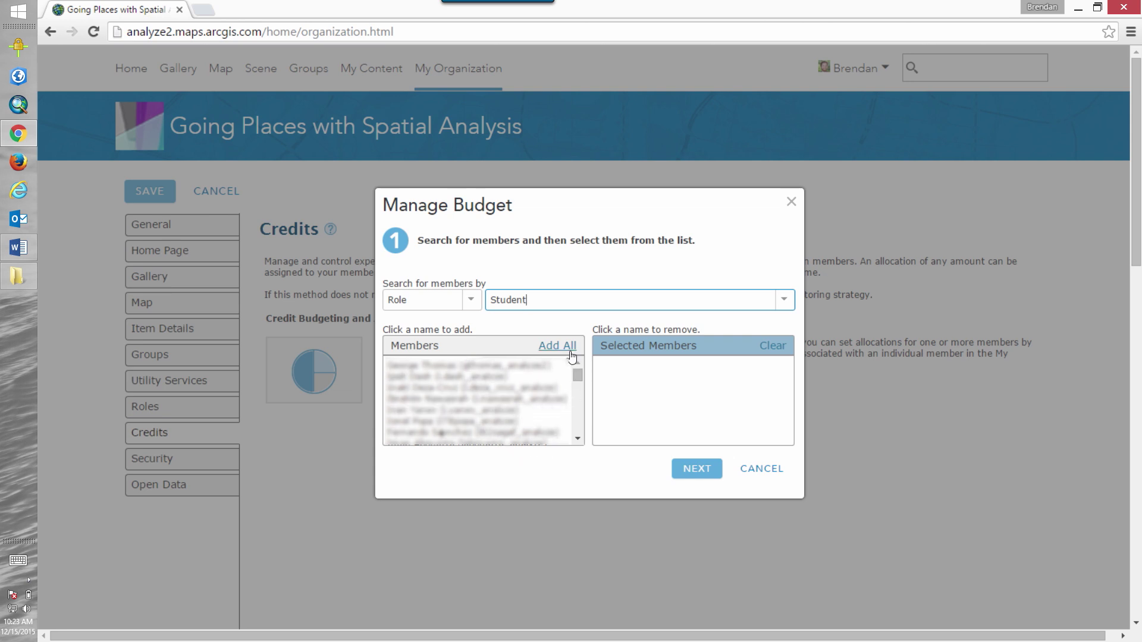
left_click(443, 377)
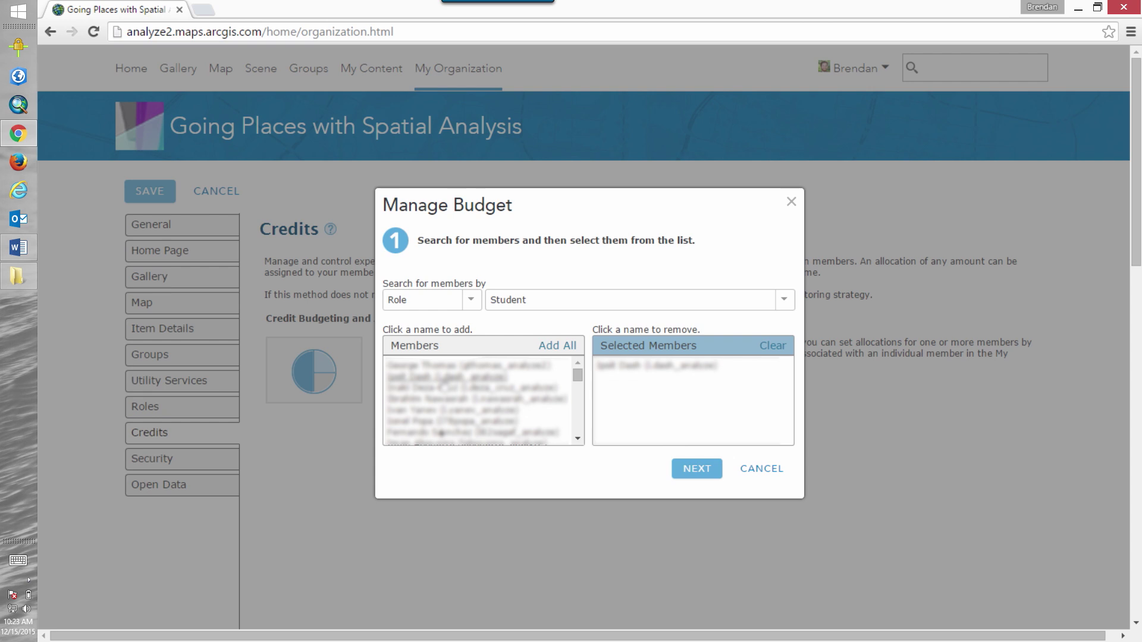
left_click(568, 347)
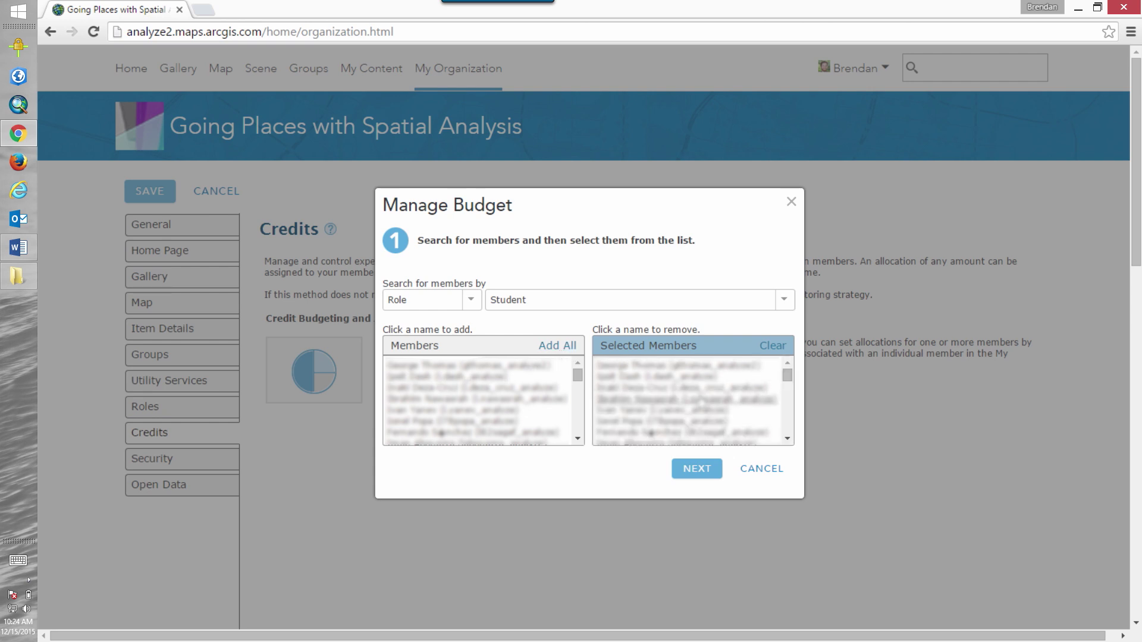
left_click(698, 470)
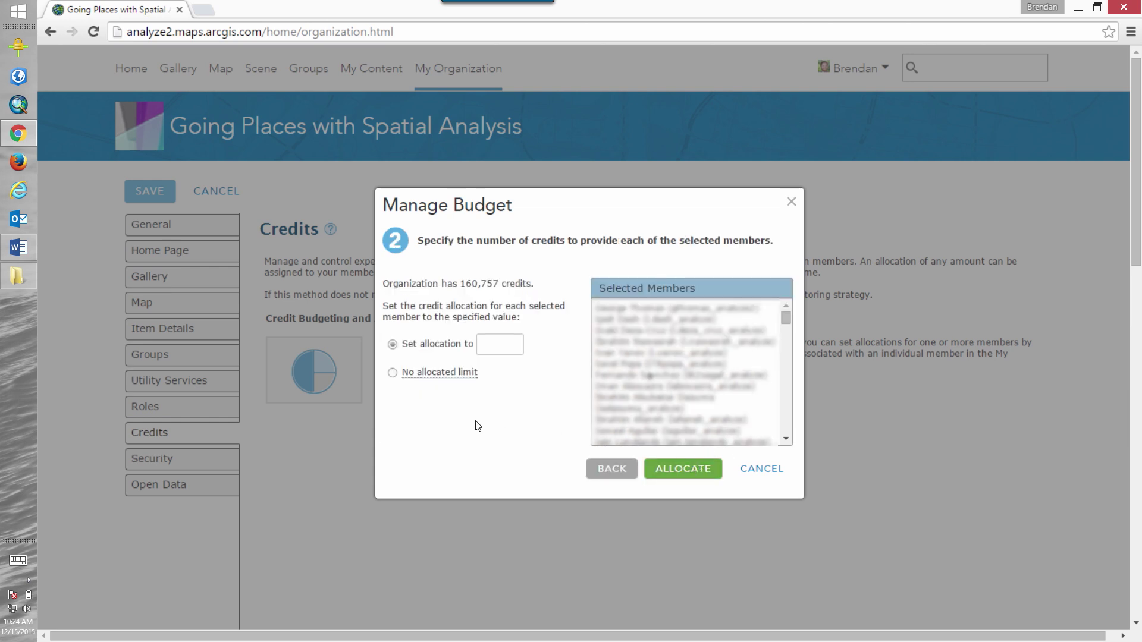
Allocate 100 credits to each selected Student member.
left_click(511, 344)
type("100")
left_click(678, 470)
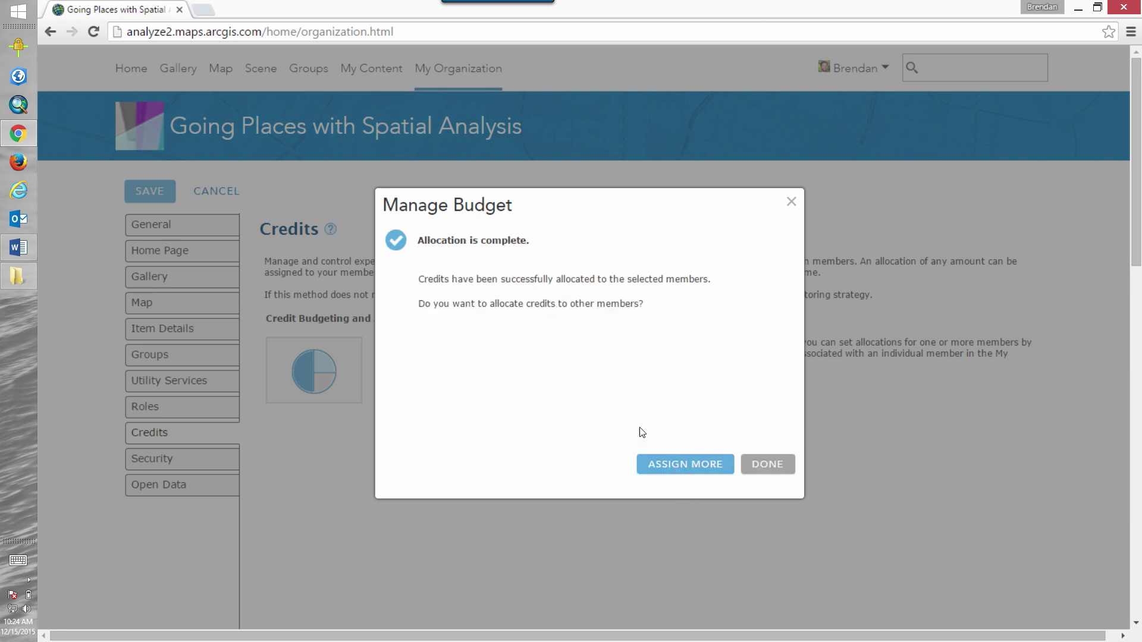
Finish the budget dialog and page through the members list to check students' 100 credits.
left_click(776, 471)
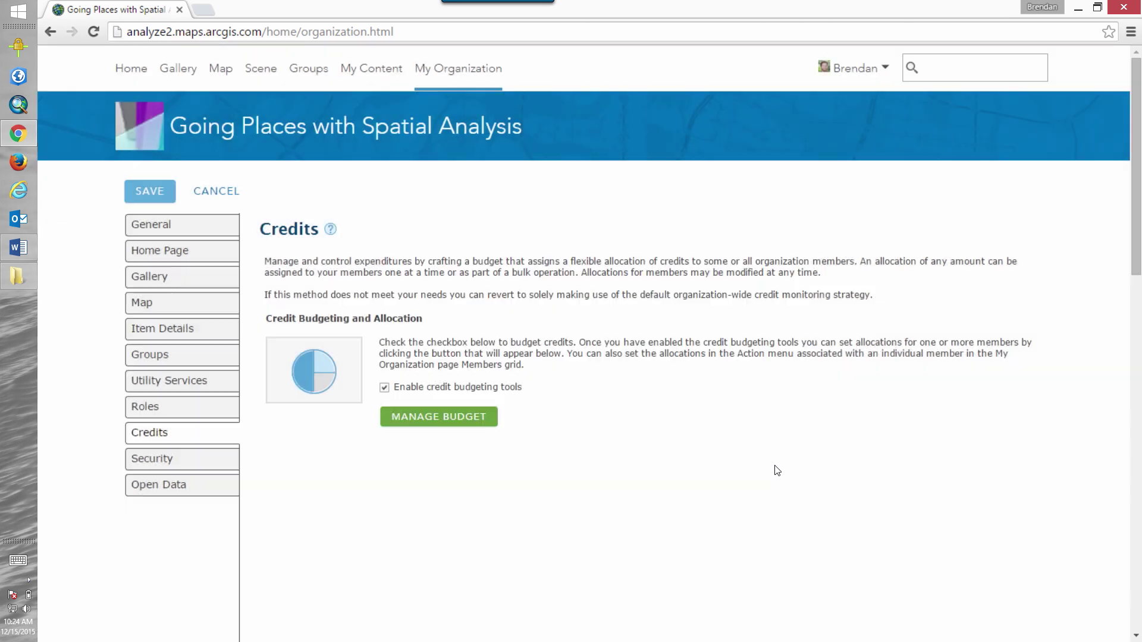
left_click(450, 70)
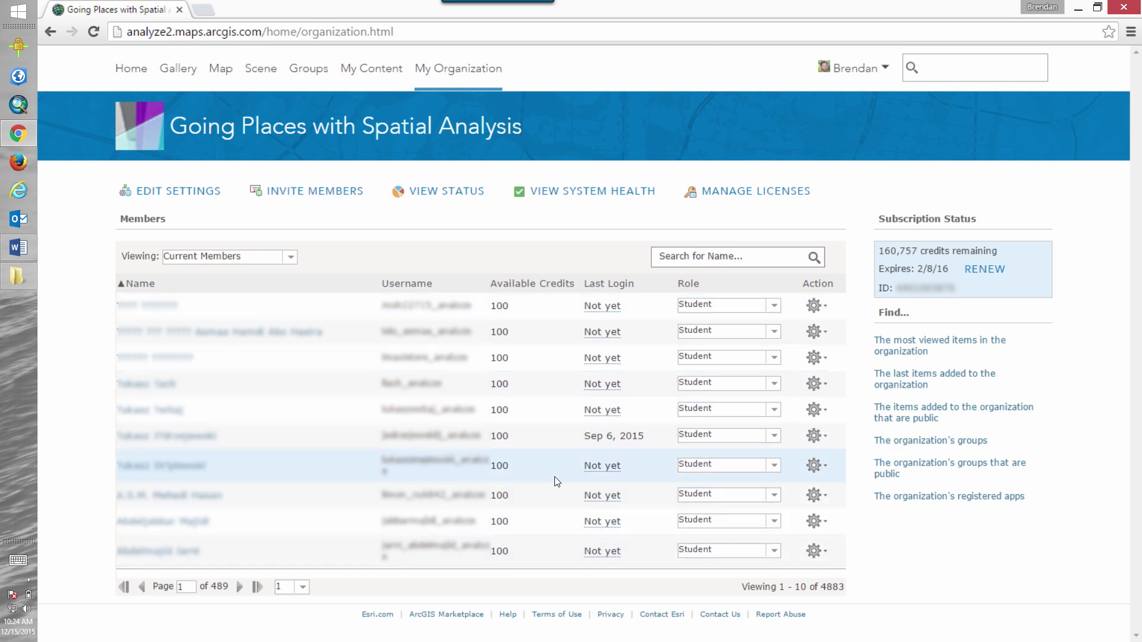
left_click(239, 587)
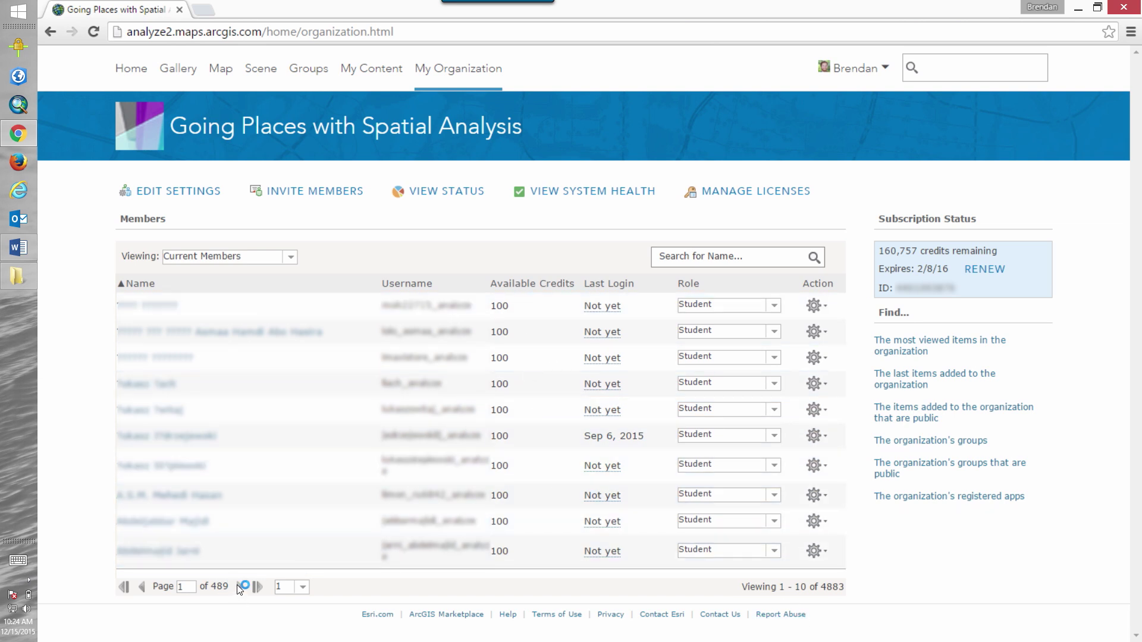
left_click(237, 585)
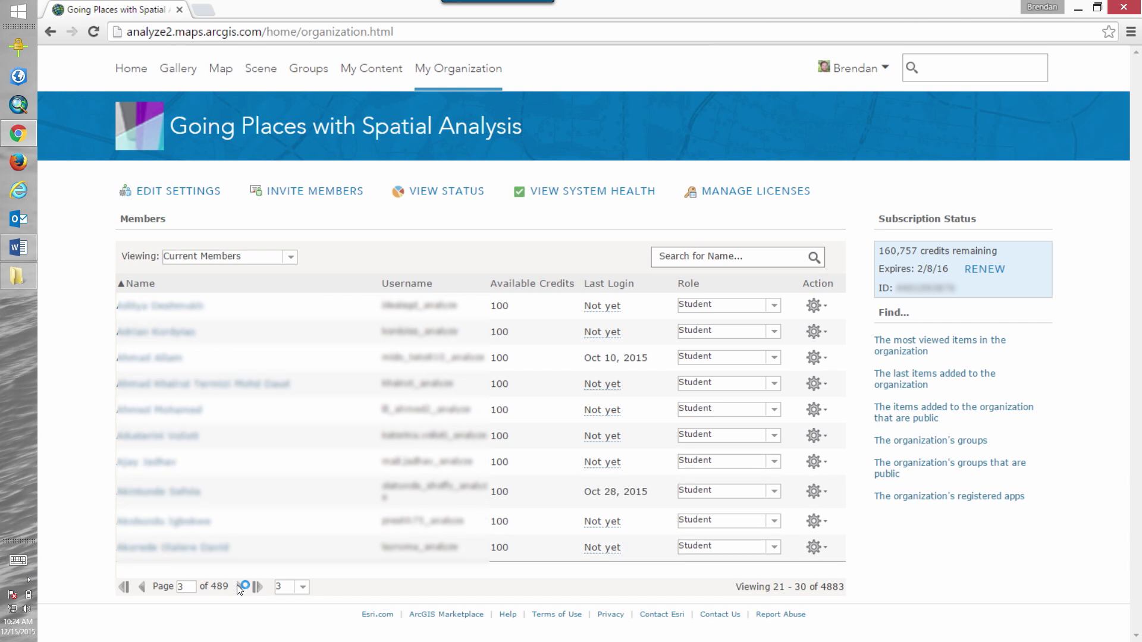
left_click(236, 585)
left_click(237, 585)
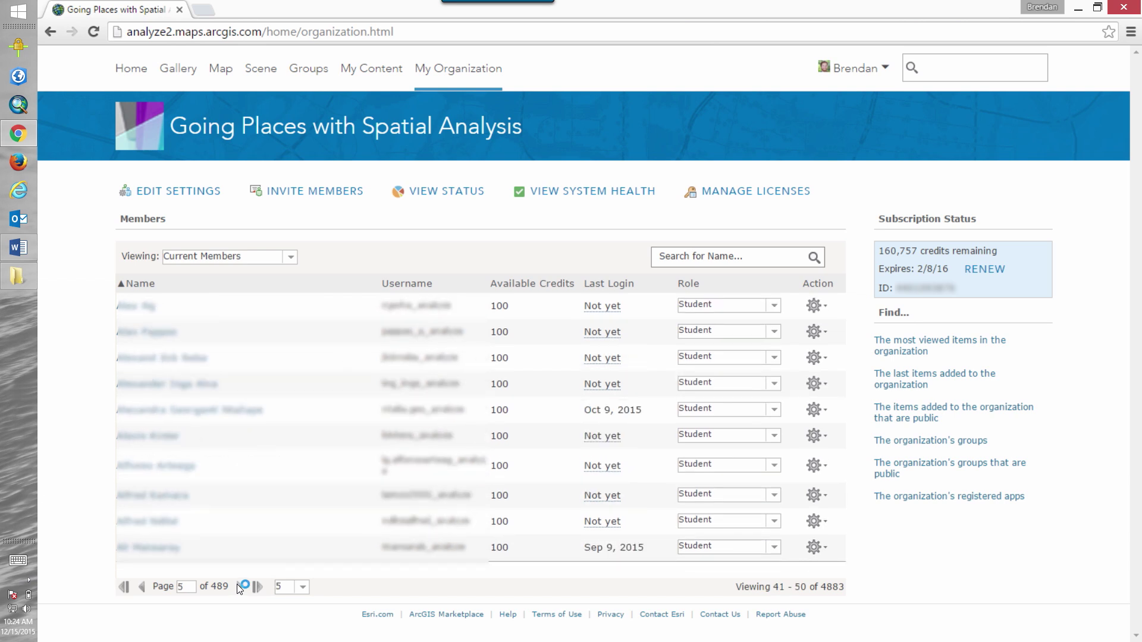
left_click(237, 584)
left_click(237, 584)
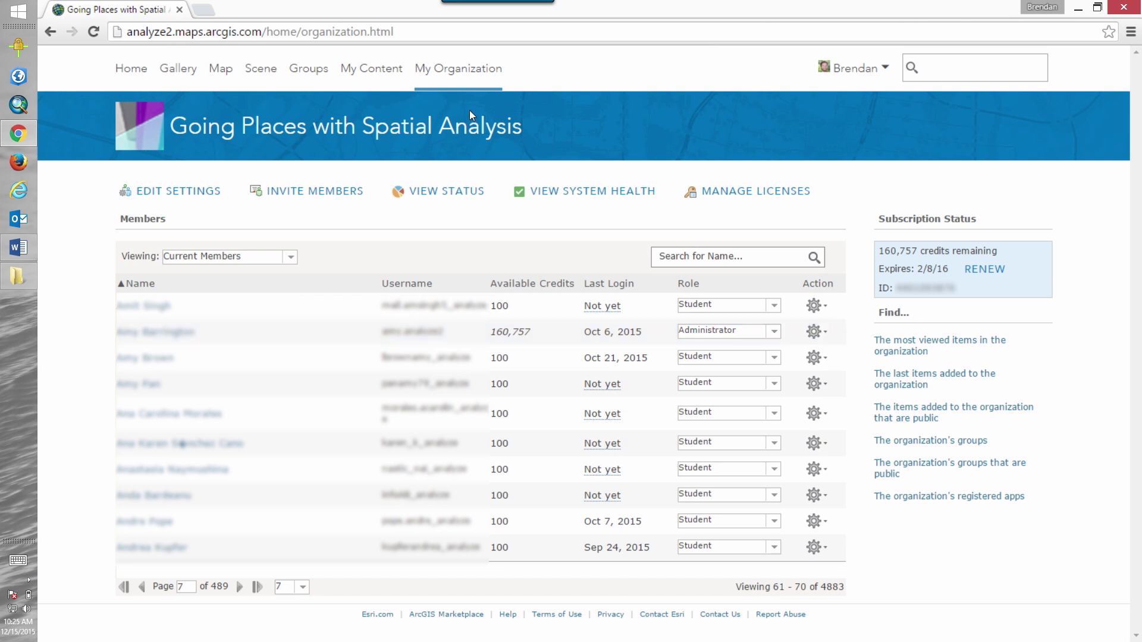
left_click(470, 80)
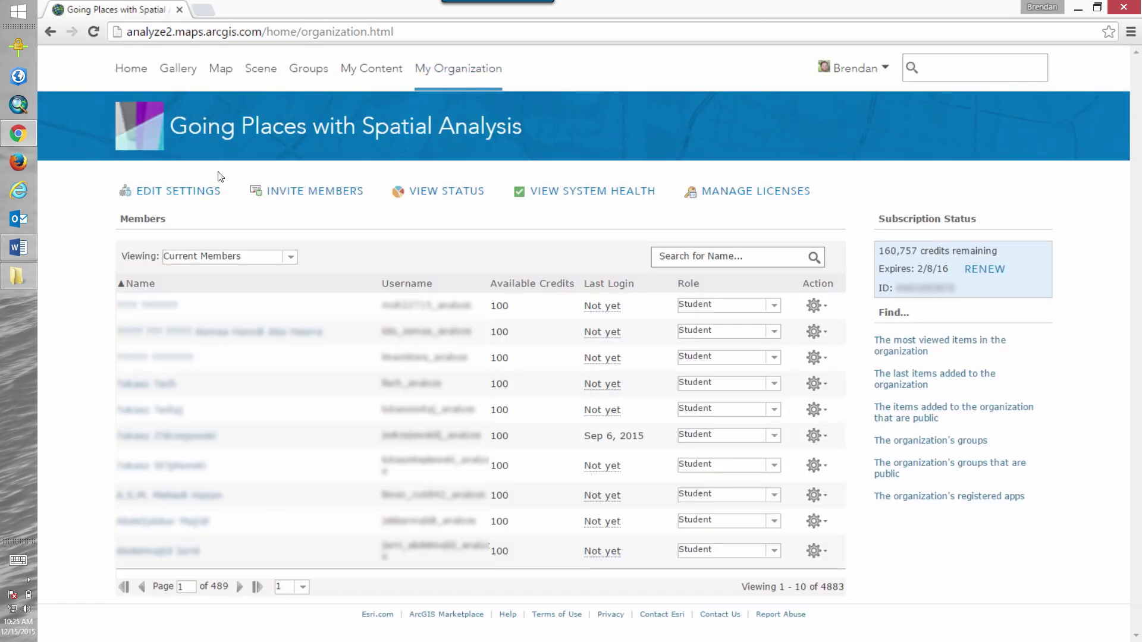
Start a new Manage Budget allocation and search members by the Power Users group.
left_click(202, 190)
left_click(177, 442)
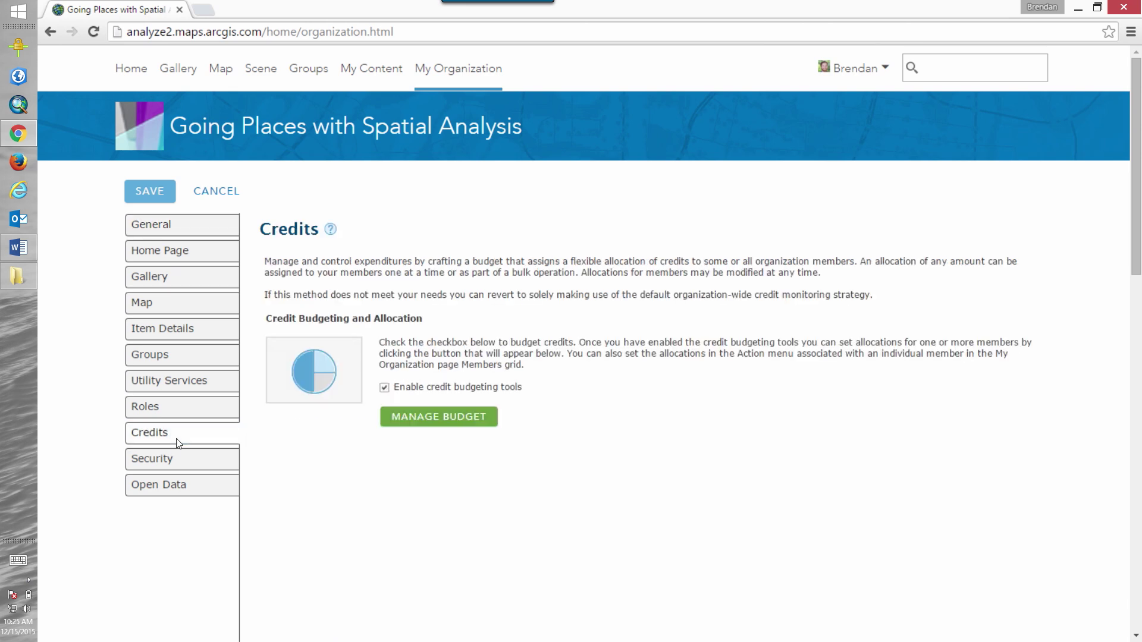
left_click(454, 420)
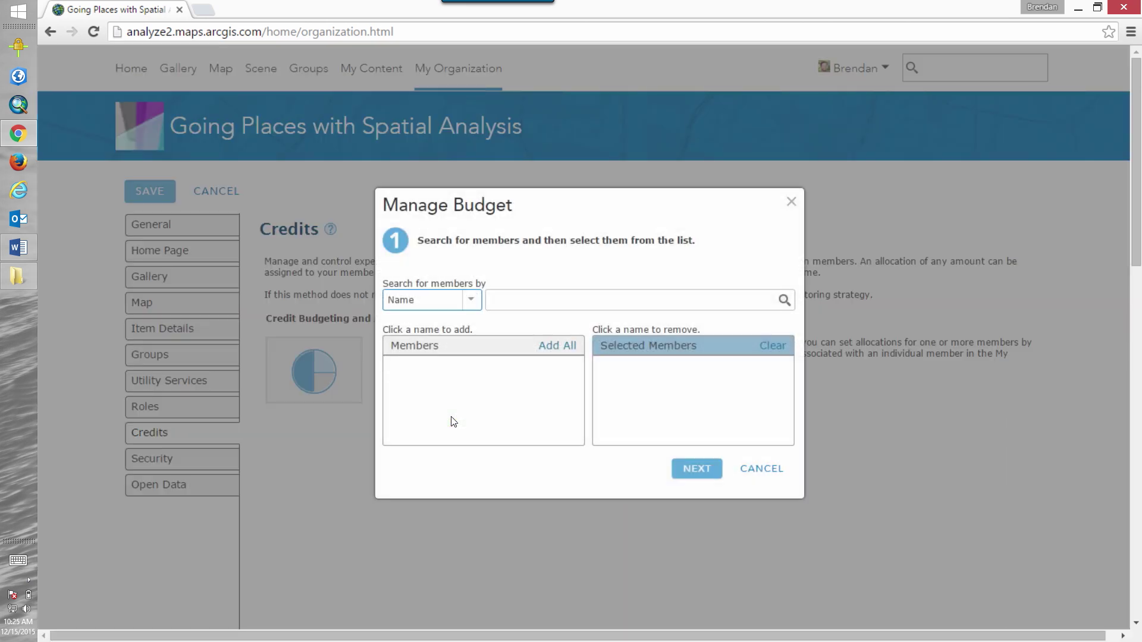
left_click(472, 301)
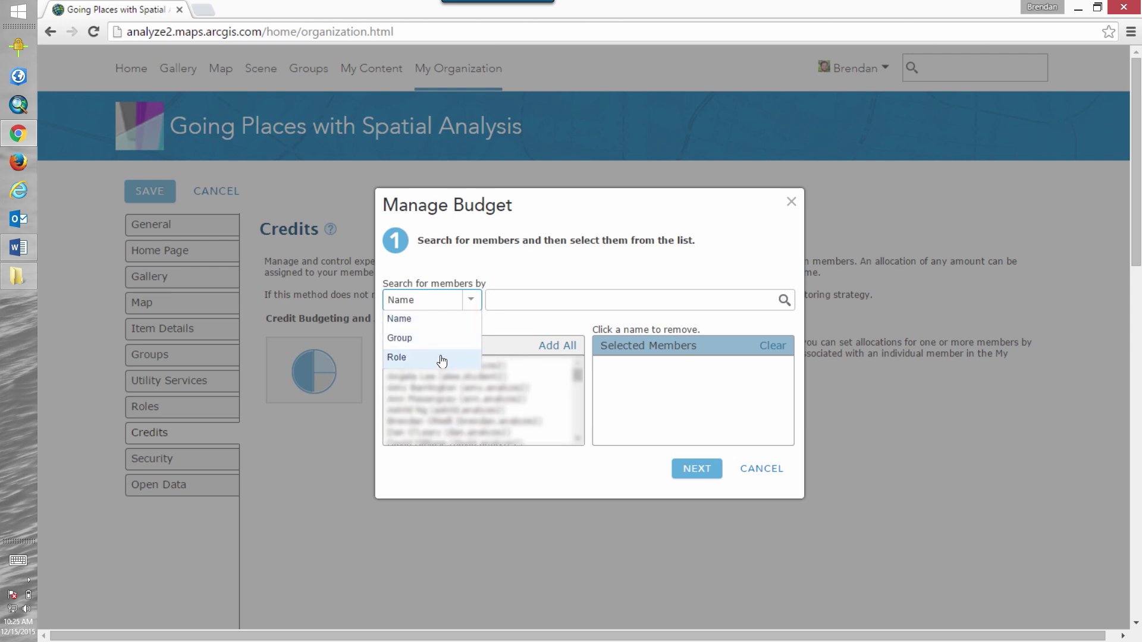
left_click(447, 338)
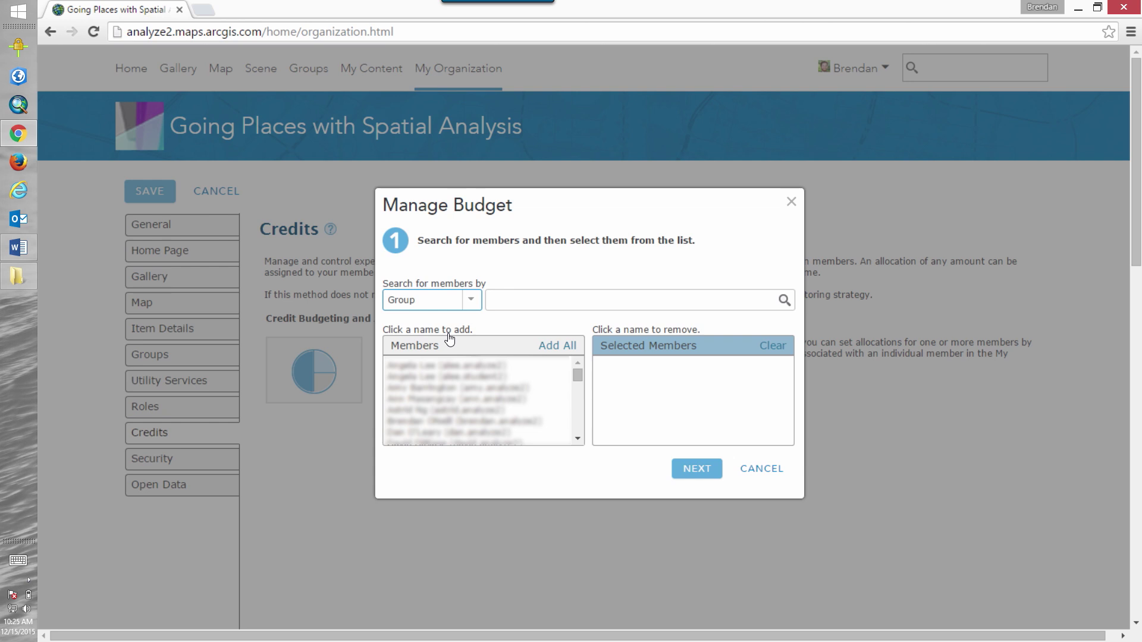
left_click(784, 299)
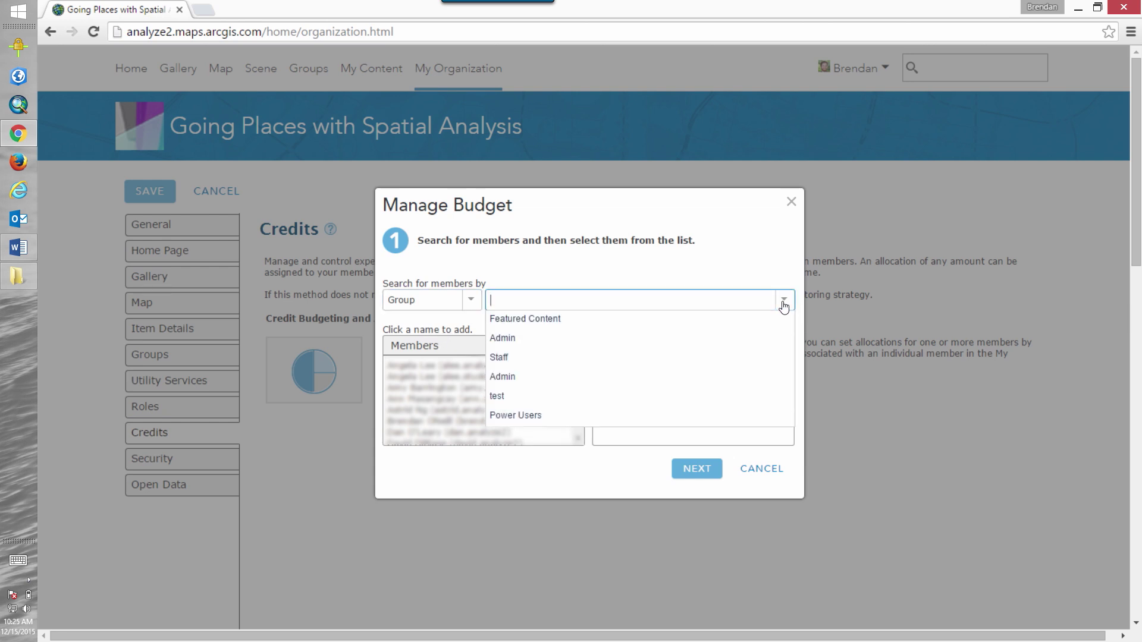
left_click(690, 417)
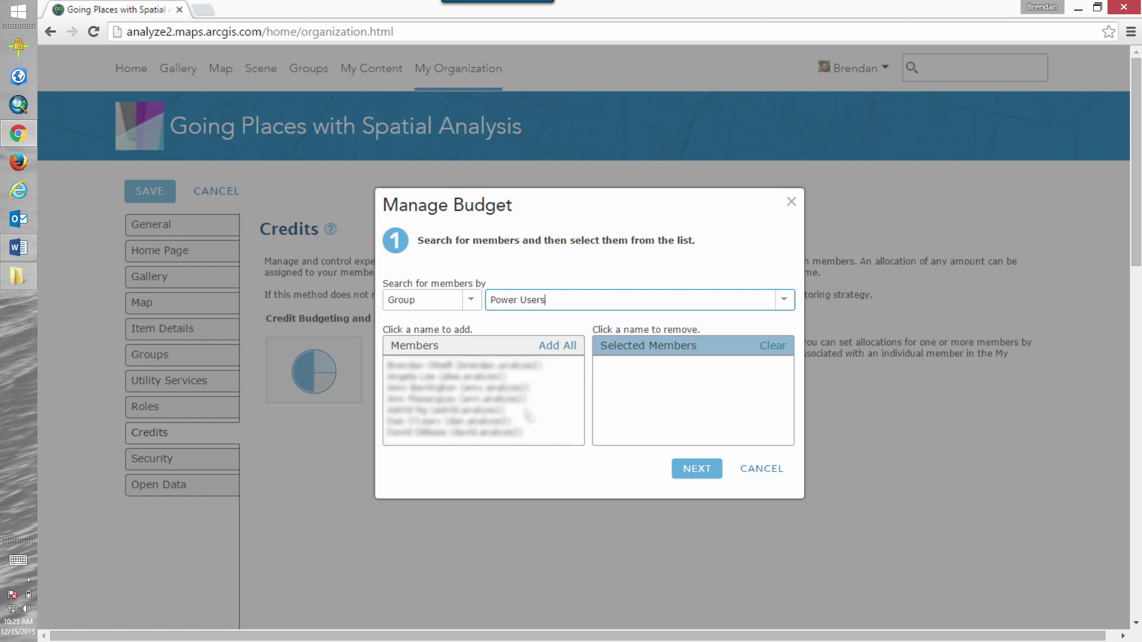
Add all Power Users members and allocate 500 credits to each.
left_click(570, 348)
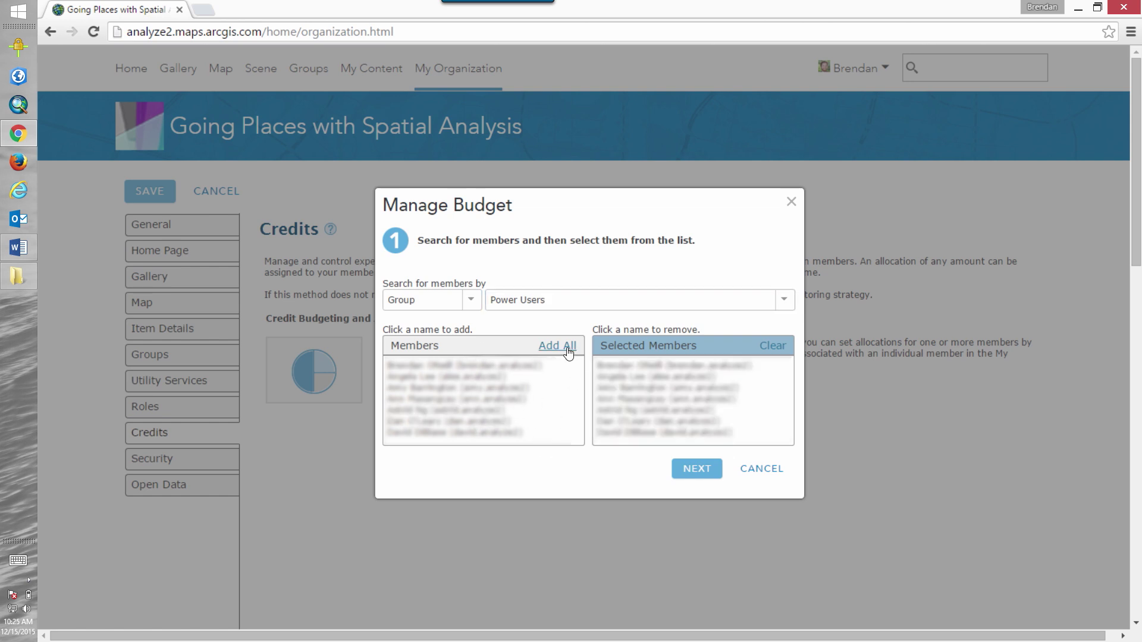
left_click(697, 470)
left_click(497, 345)
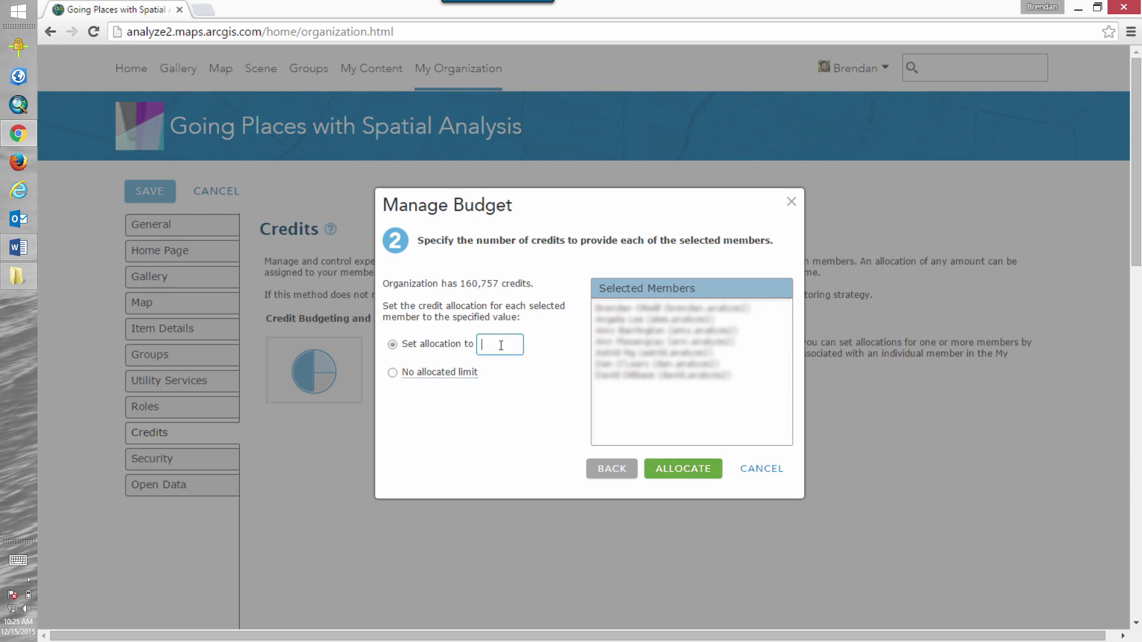
type("500")
left_click(696, 476)
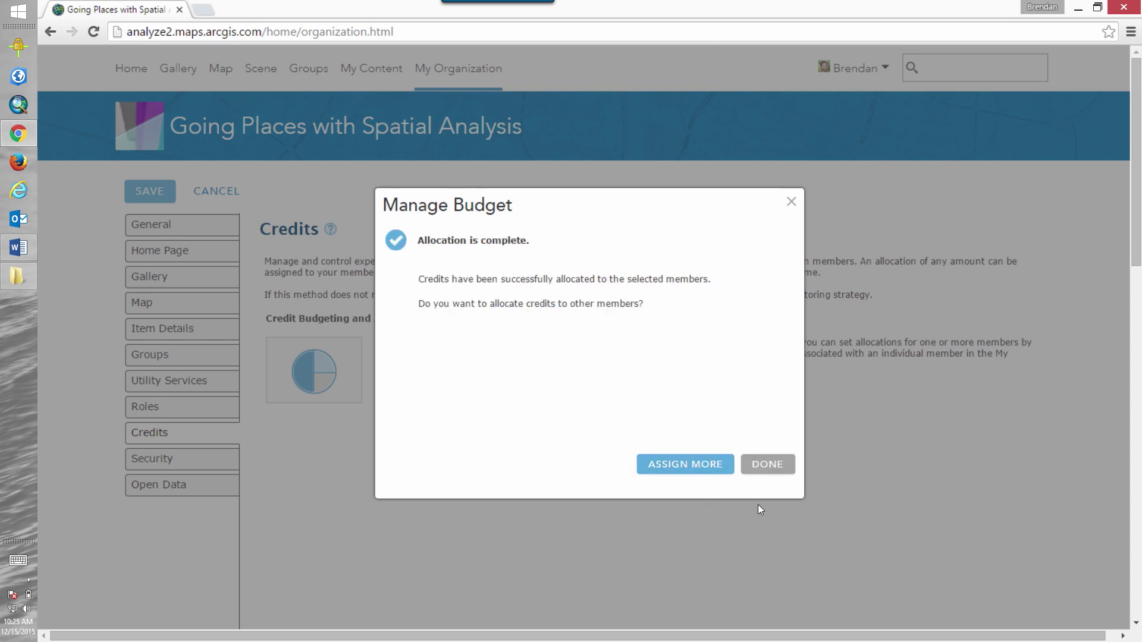
left_click(774, 470)
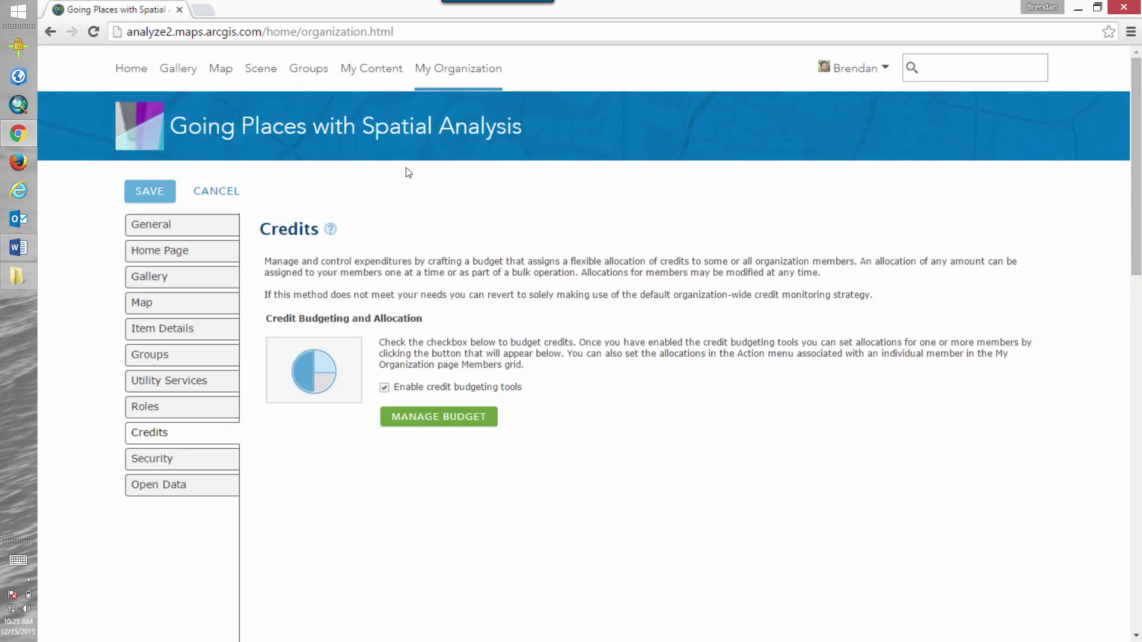
Search the members list for the administrator's name to check 500 available credits, then reload.
left_click(456, 70)
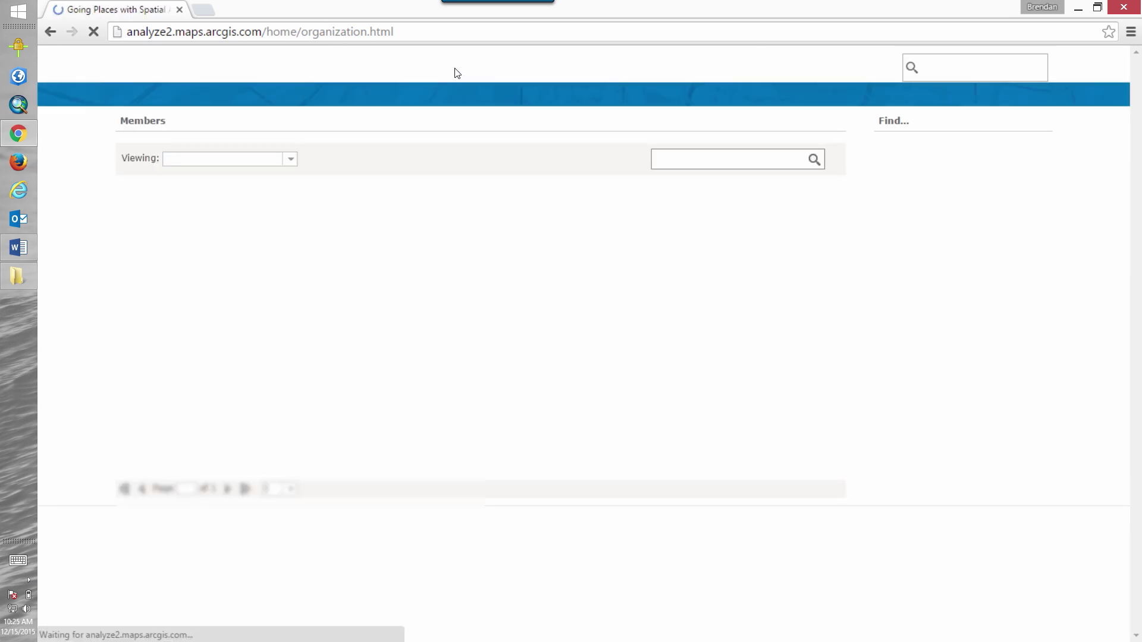
left_click(694, 256)
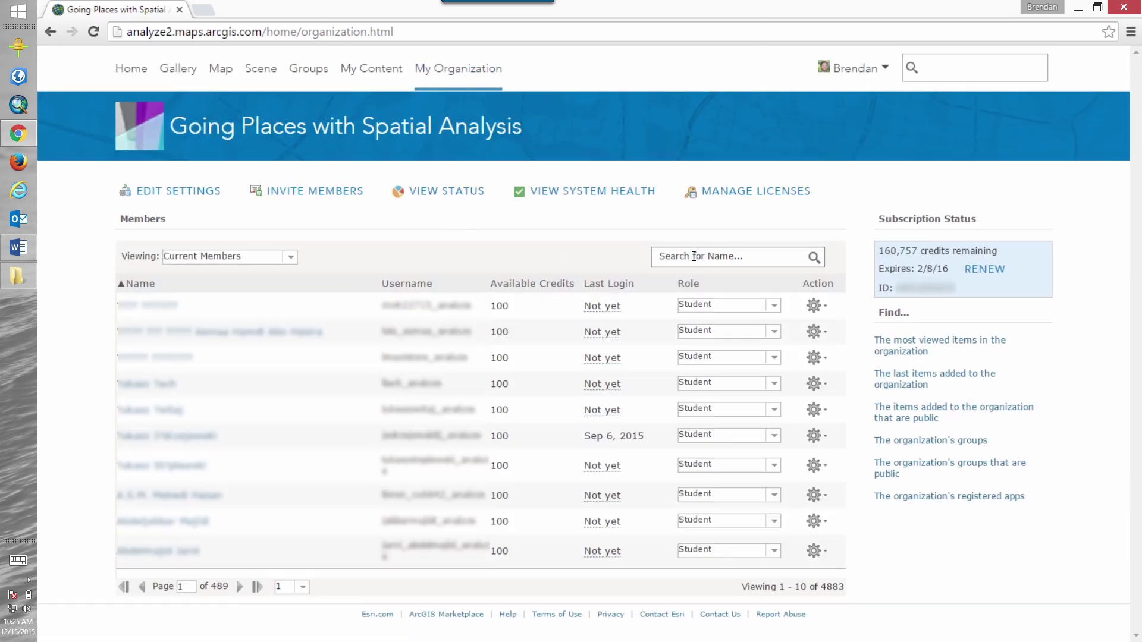
type("Brendan")
key("Return")
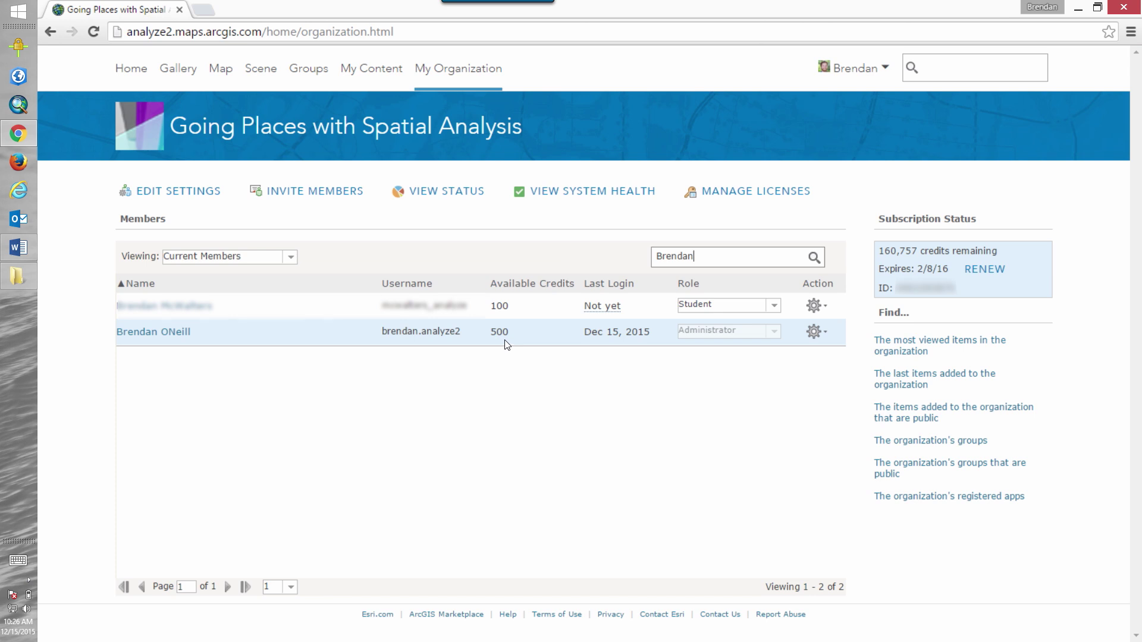
left_click(469, 79)
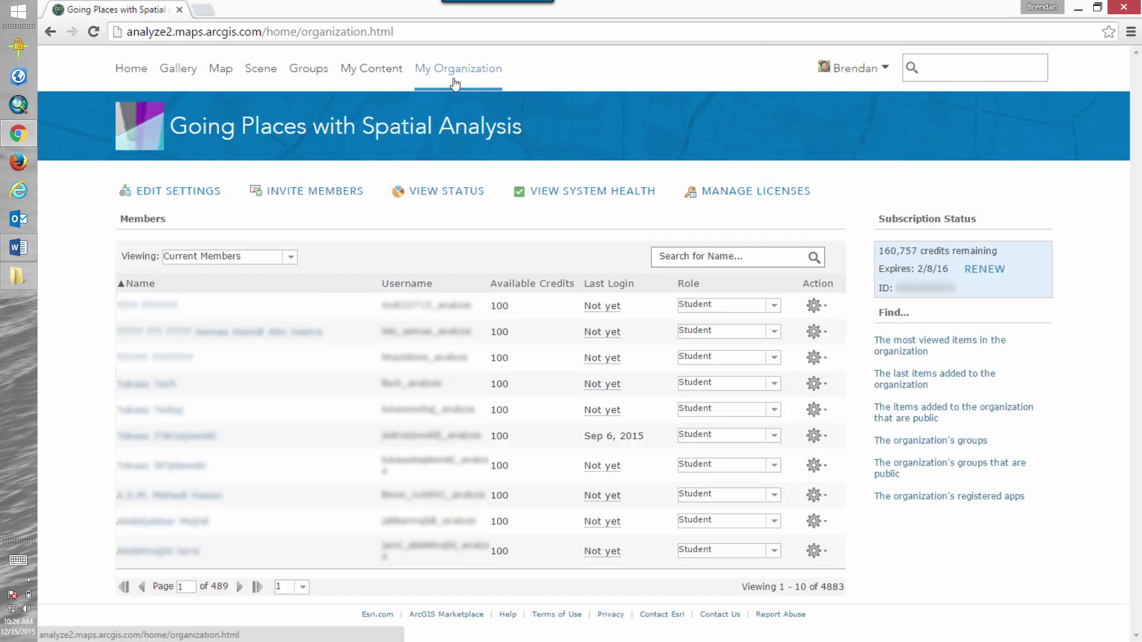
left_click(149, 191)
Find the administrator by name in Manage Budget and allocate No allocated limit.
left_click(170, 439)
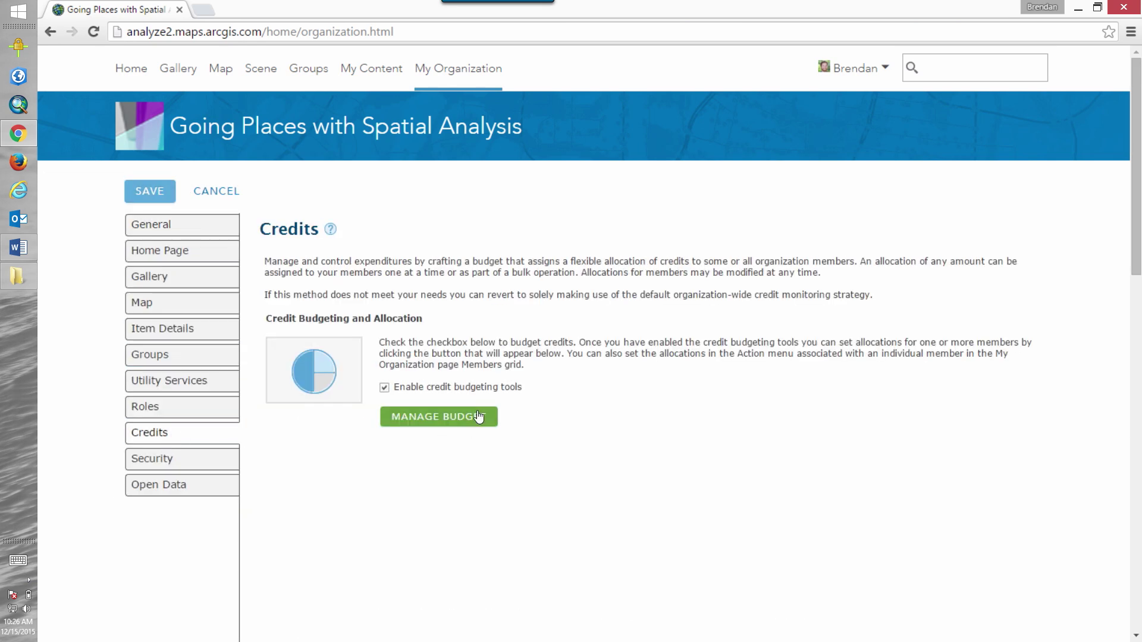
left_click(473, 419)
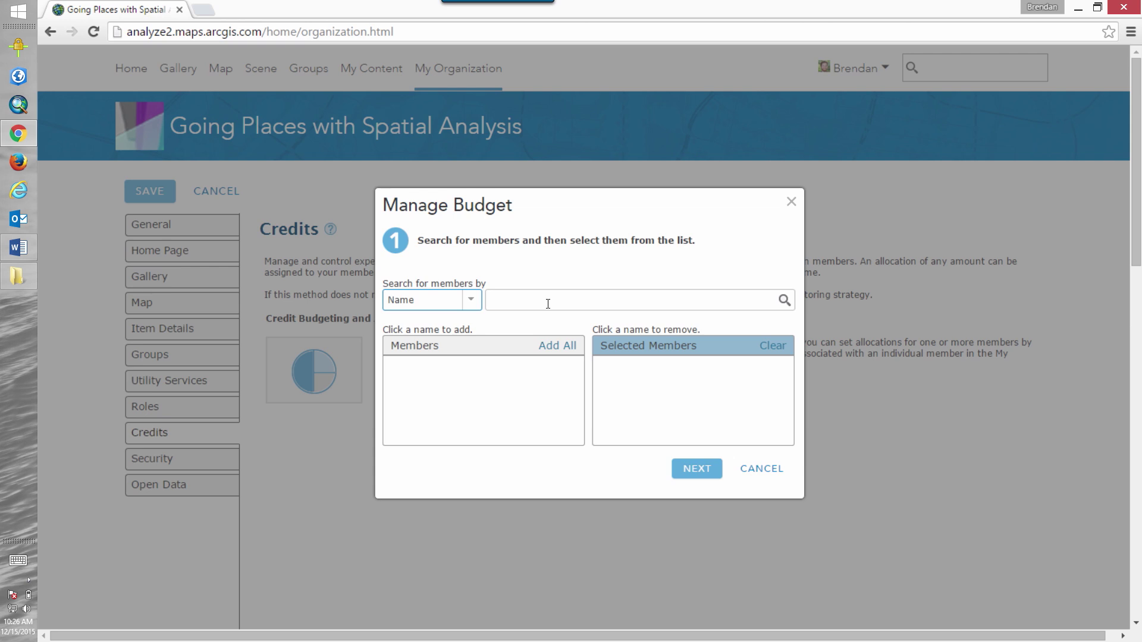
left_click(548, 303)
type("Brendan")
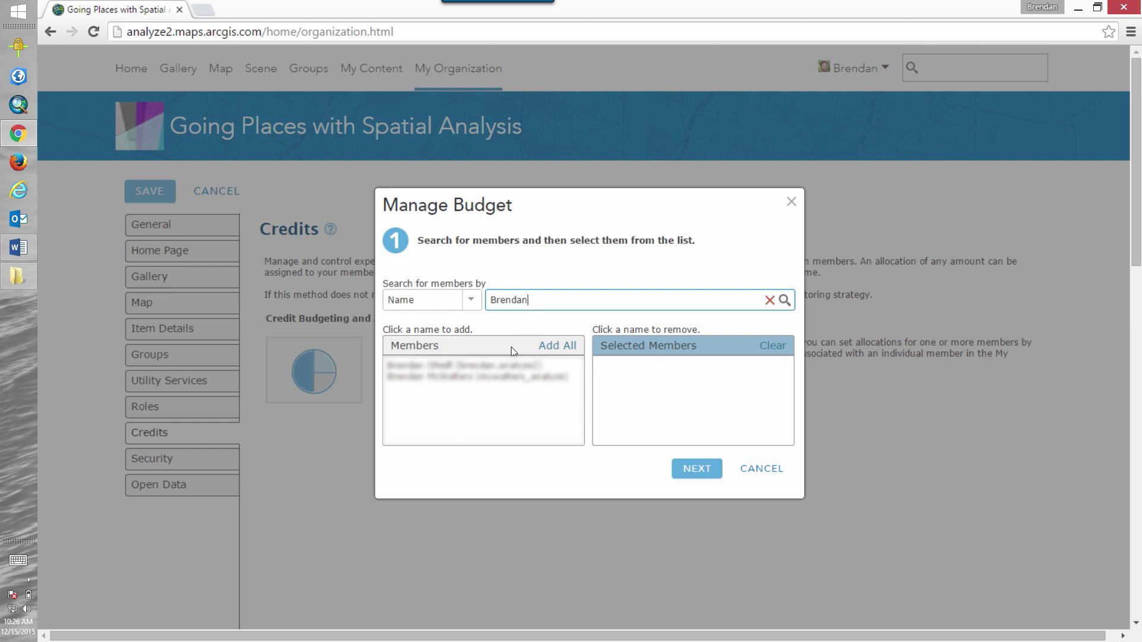
left_click(502, 366)
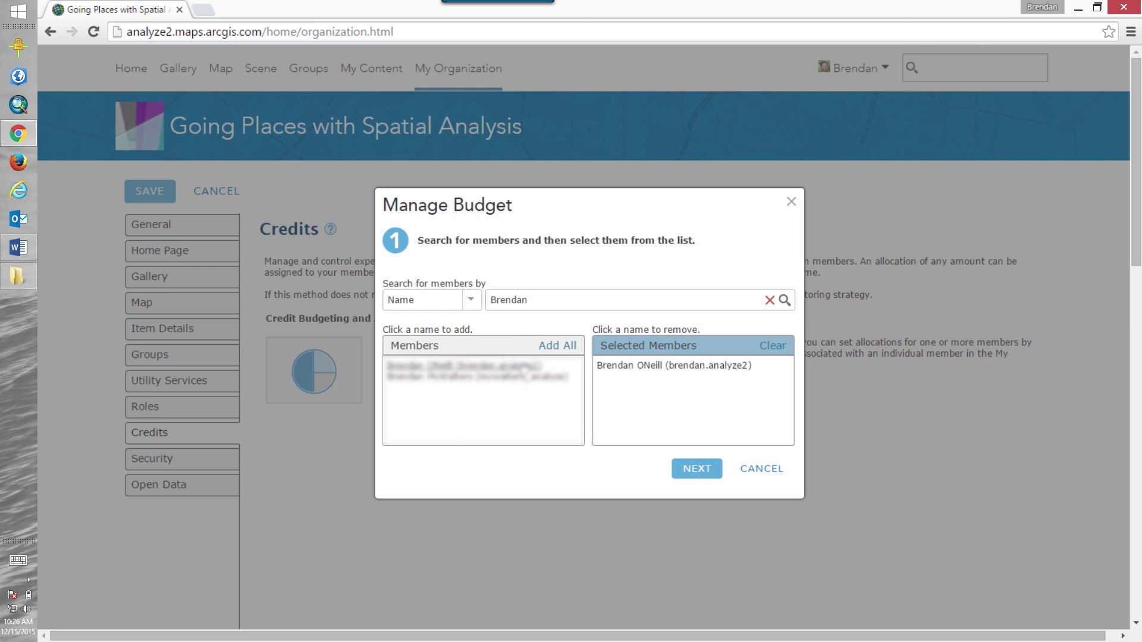
left_click(697, 470)
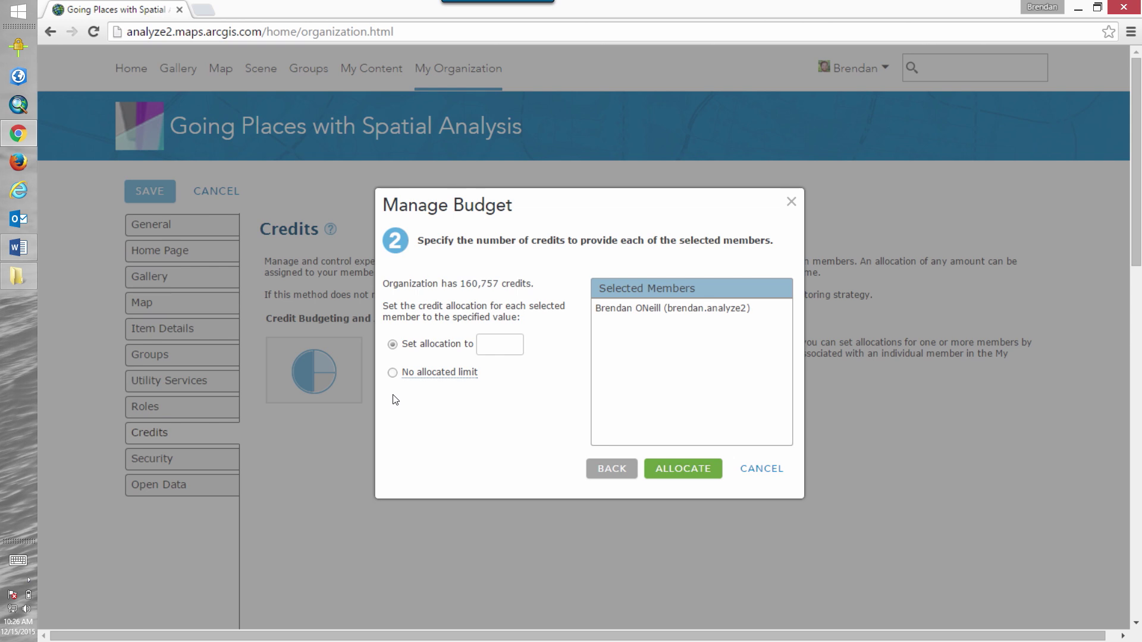
left_click(393, 373)
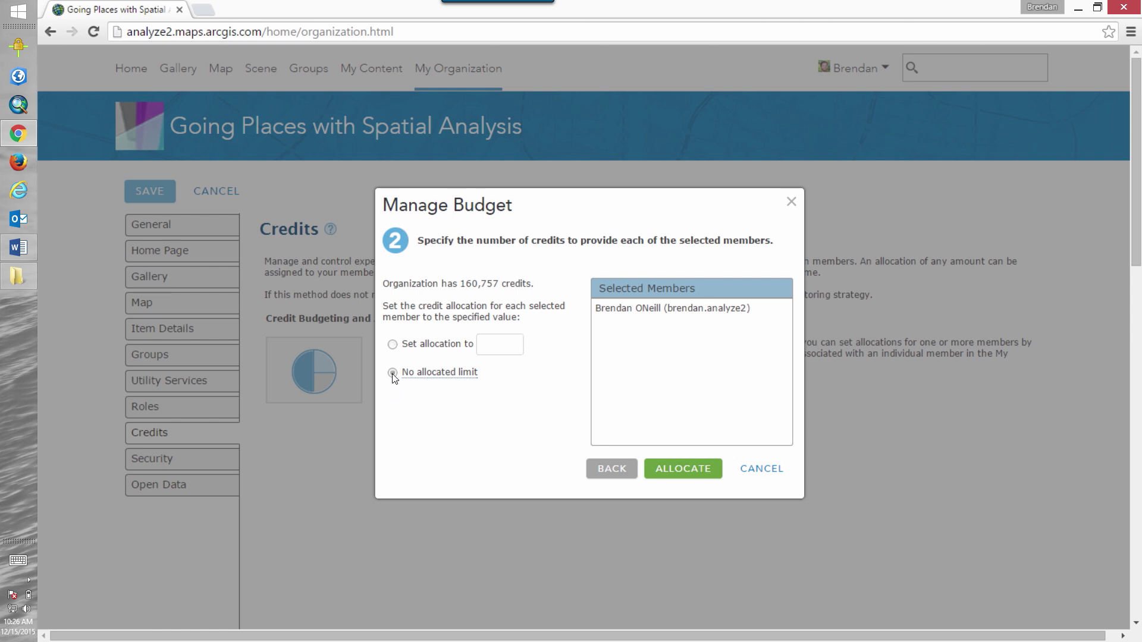
left_click(683, 473)
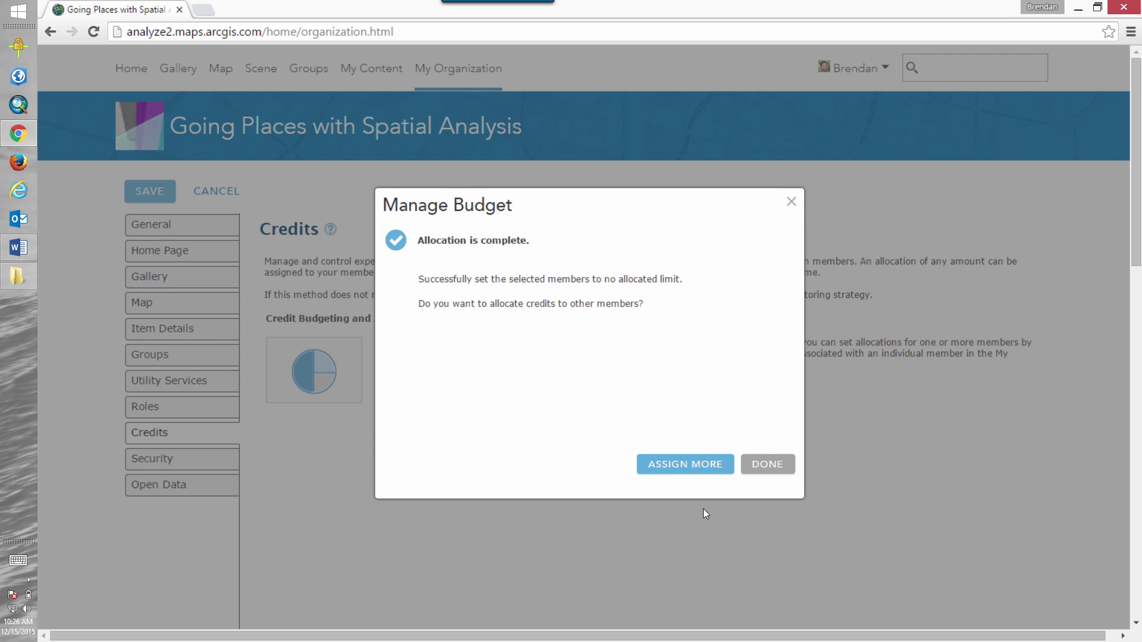
left_click(772, 465)
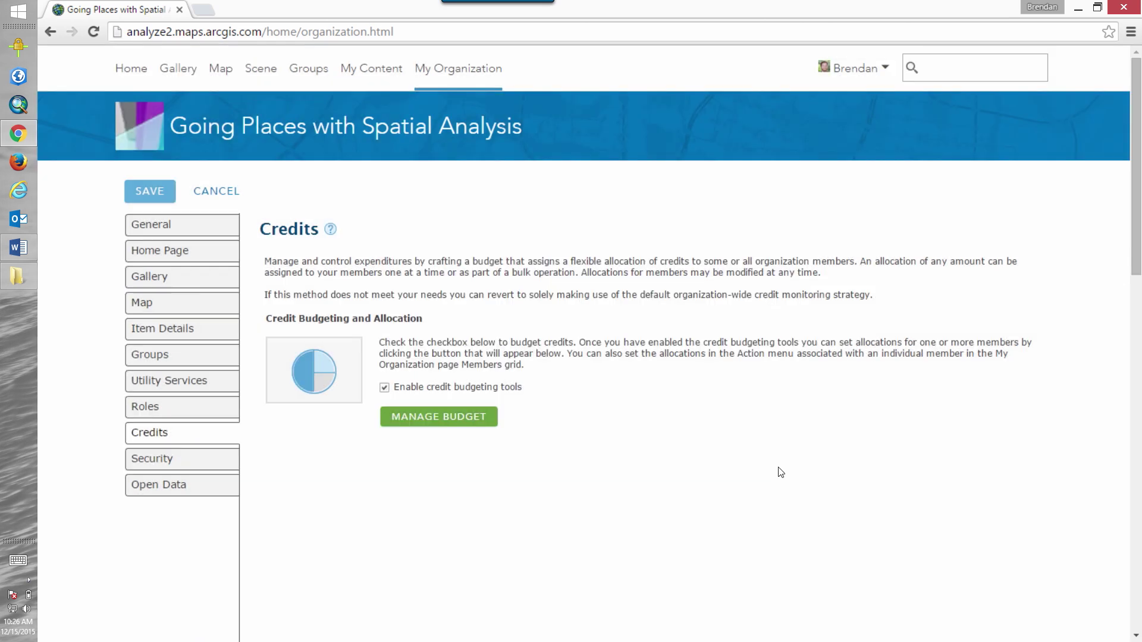
Search members for the administrator's name, verify 160,757 available credits, then clear the search.
left_click(476, 80)
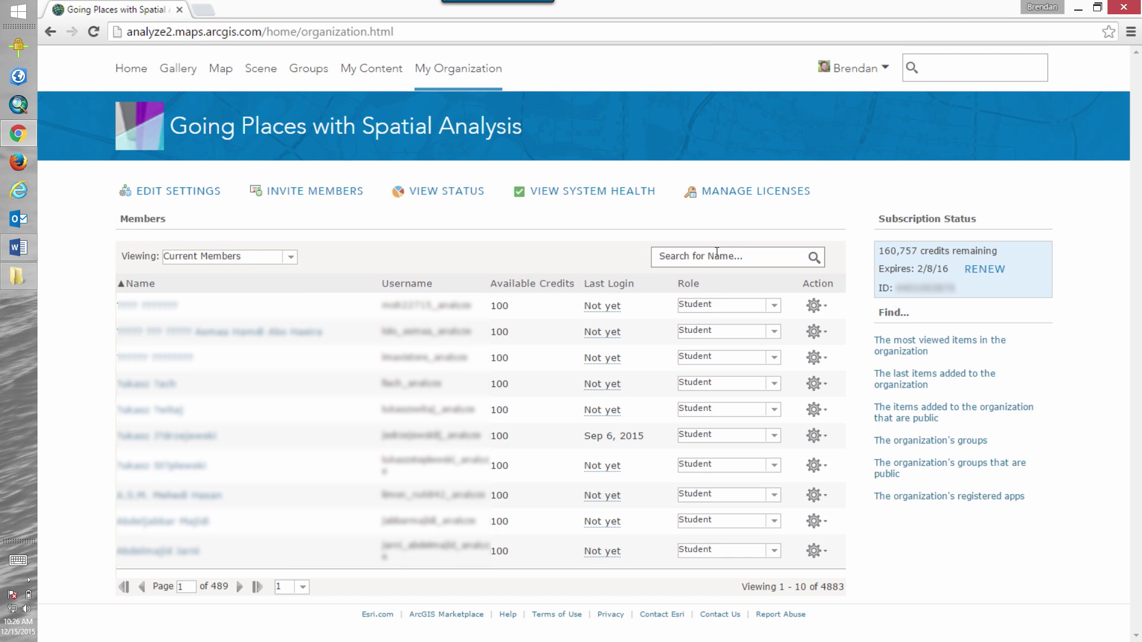
left_click(717, 253)
type("Brendan")
key("Return")
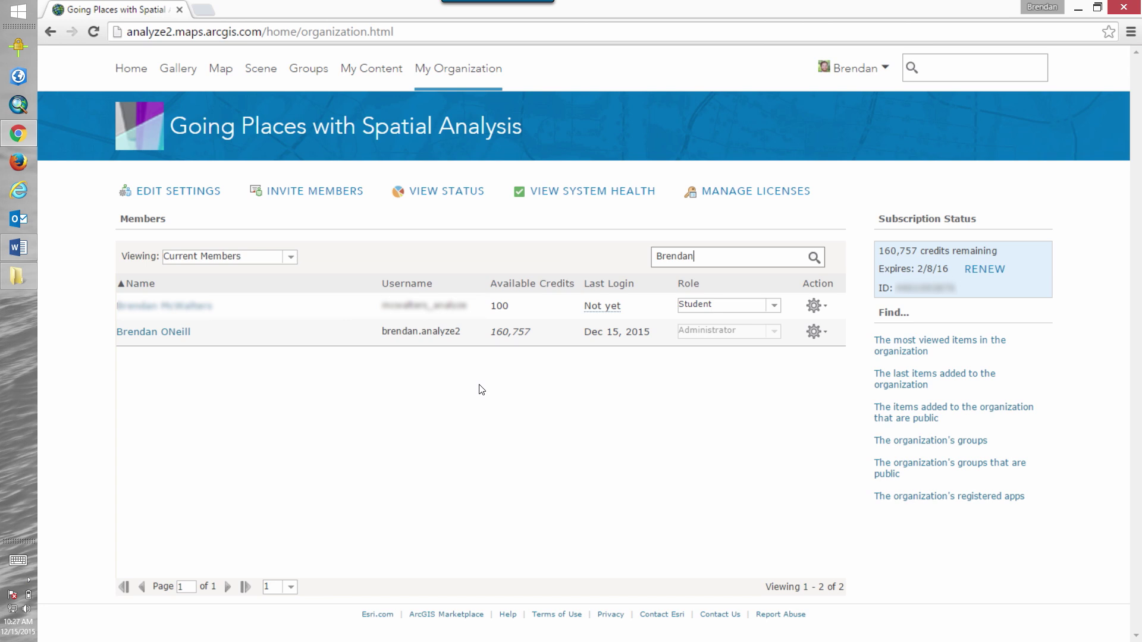
left_click(494, 80)
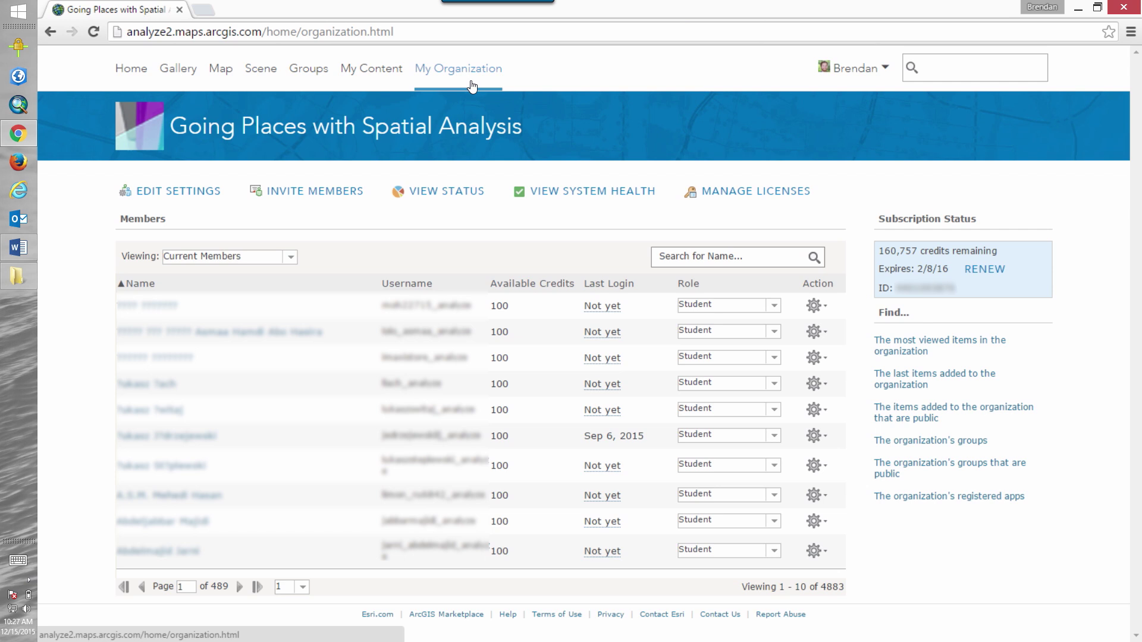
Uncheck Enable credit budgeting tools in Credits settings, confirm Disable, and return to members.
left_click(188, 192)
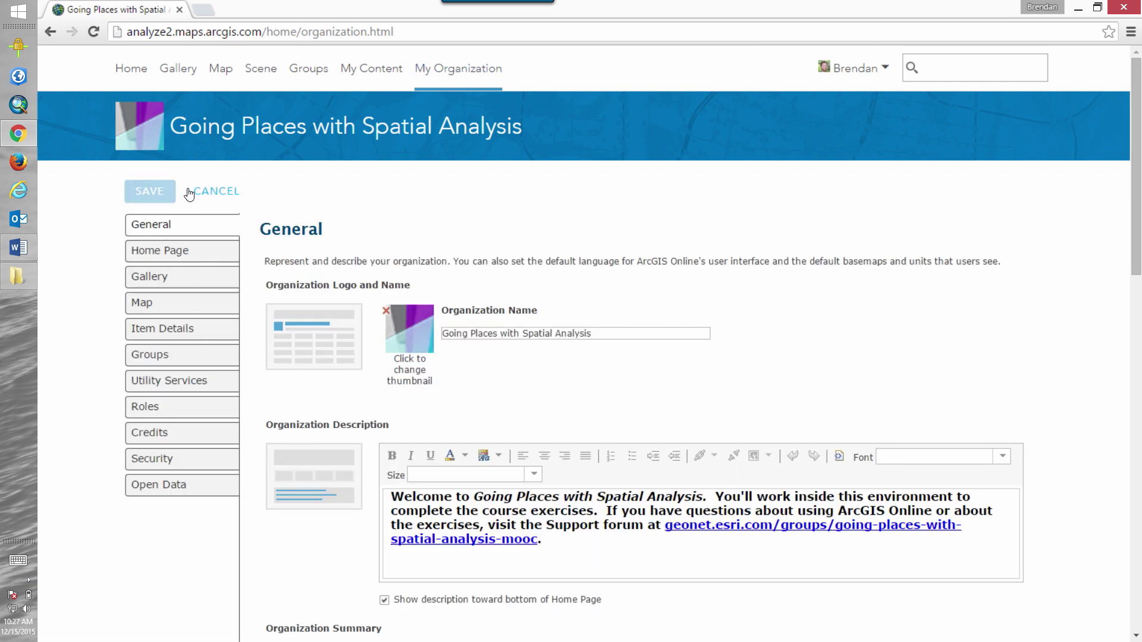
left_click(177, 433)
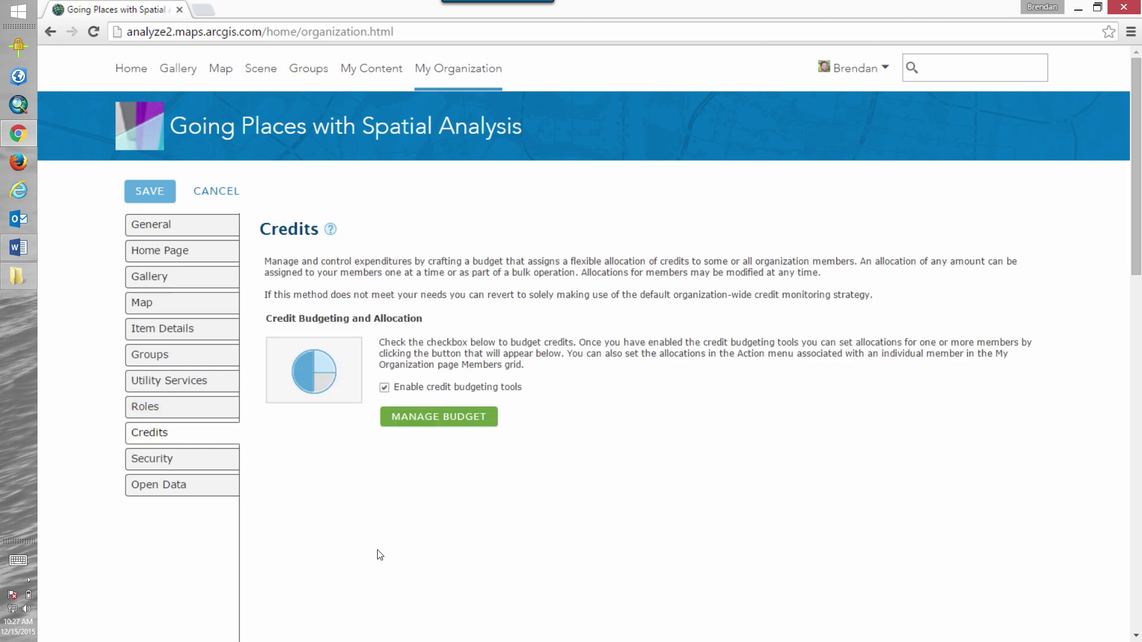
left_click(385, 387)
left_click(613, 398)
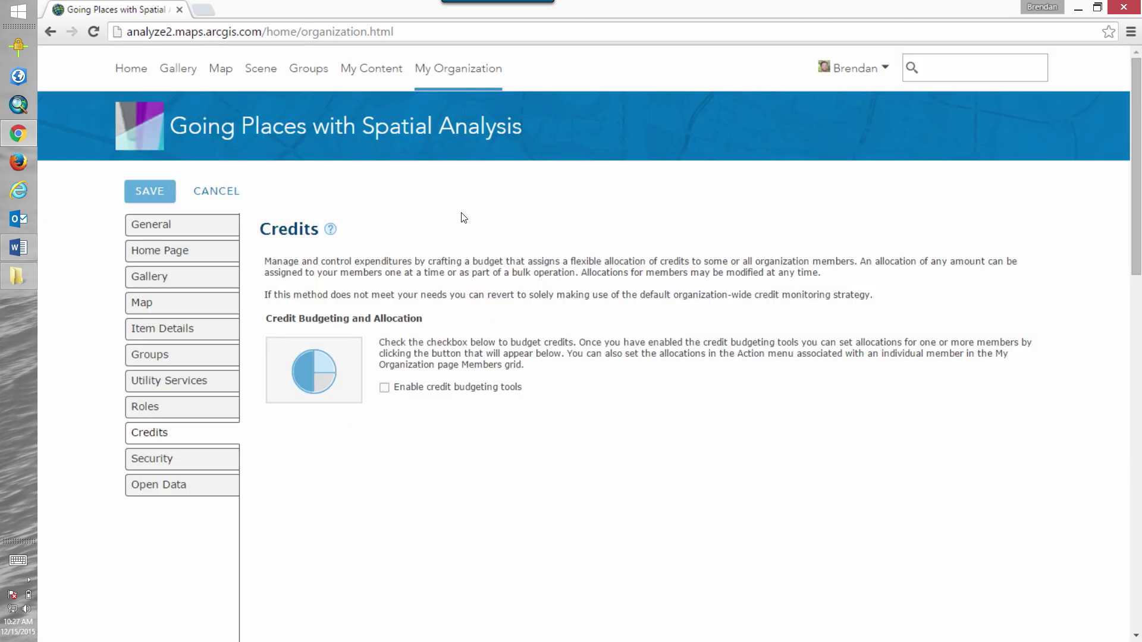
left_click(461, 71)
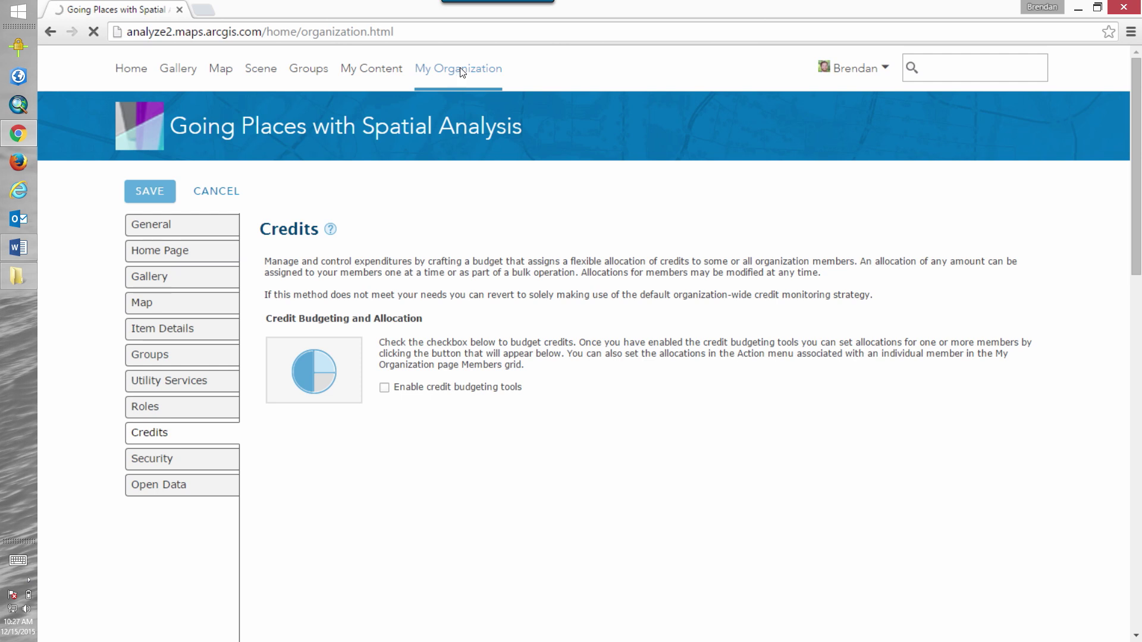